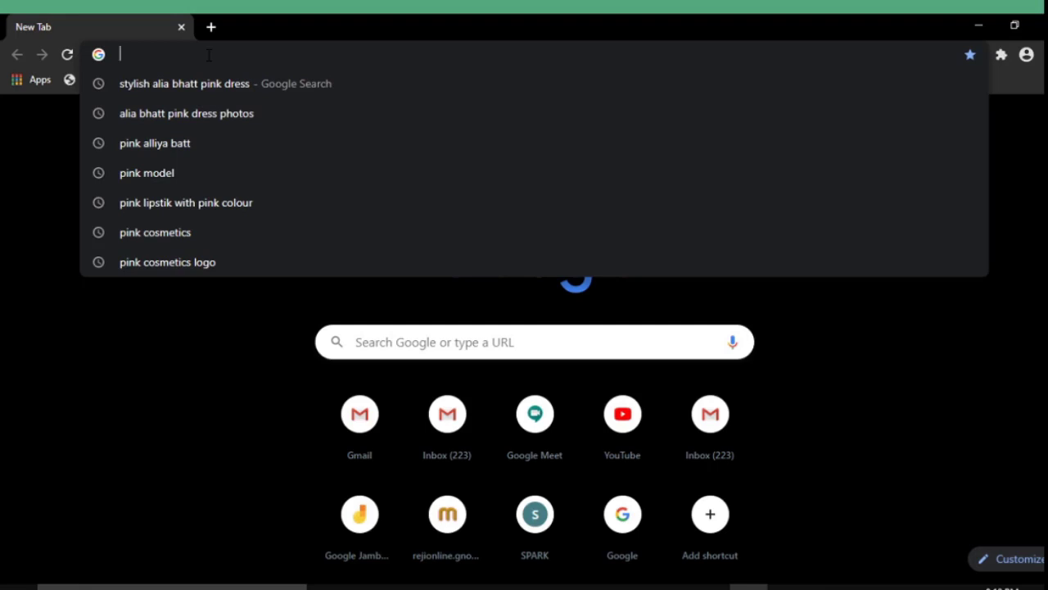
Load jamboard.google.com in the Chrome address bar.
type("jamb")
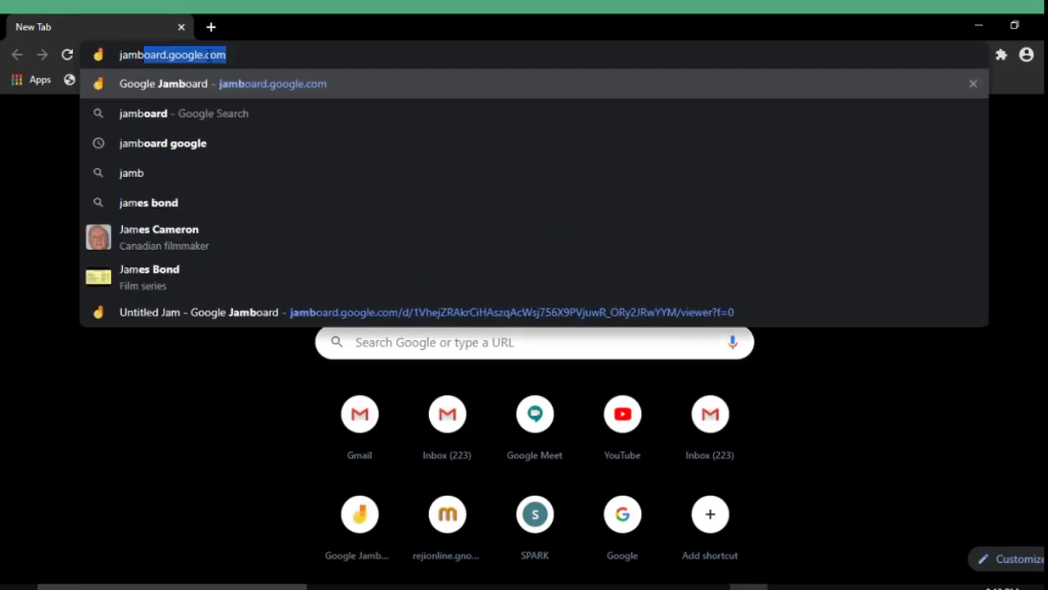
type("oard.")
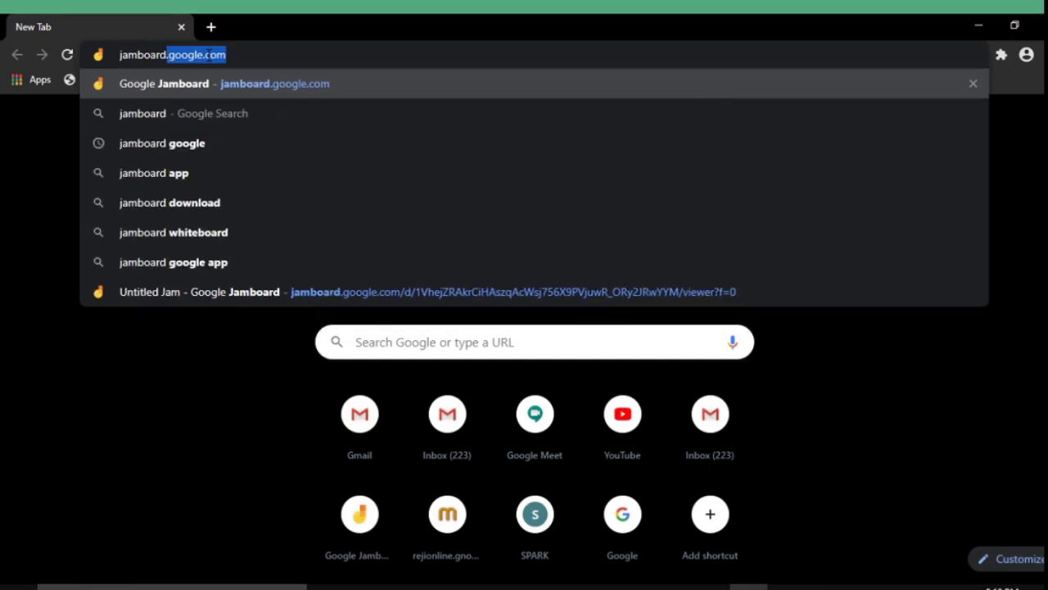
type("google")
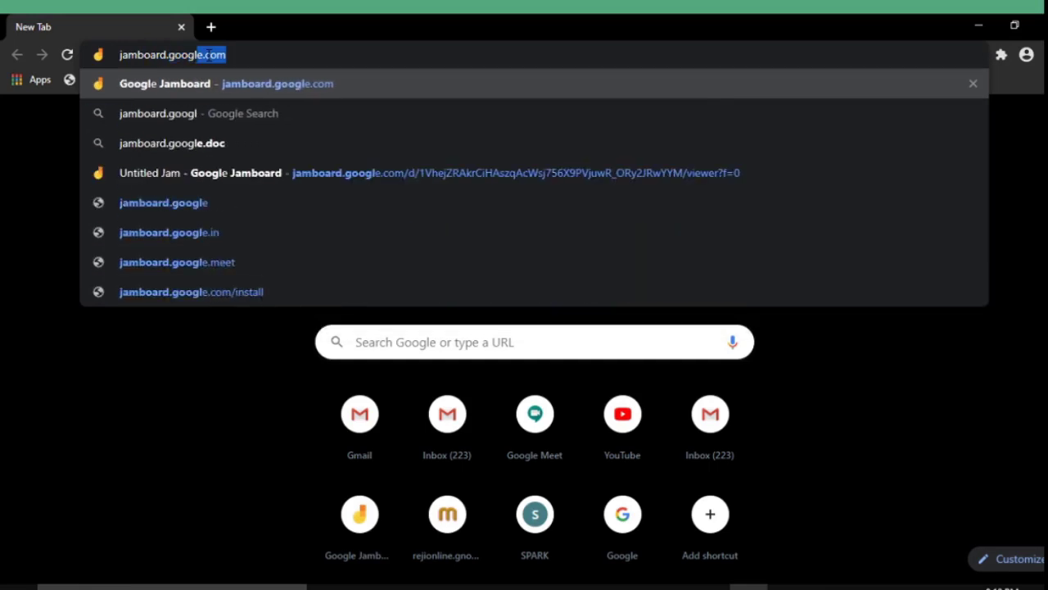
type(".com")
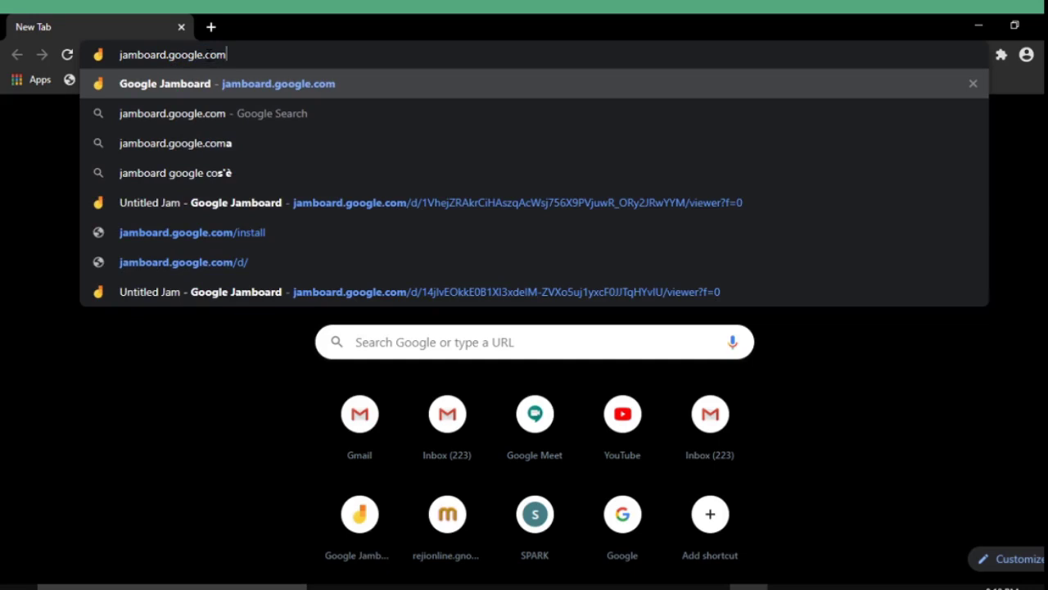
key("Return")
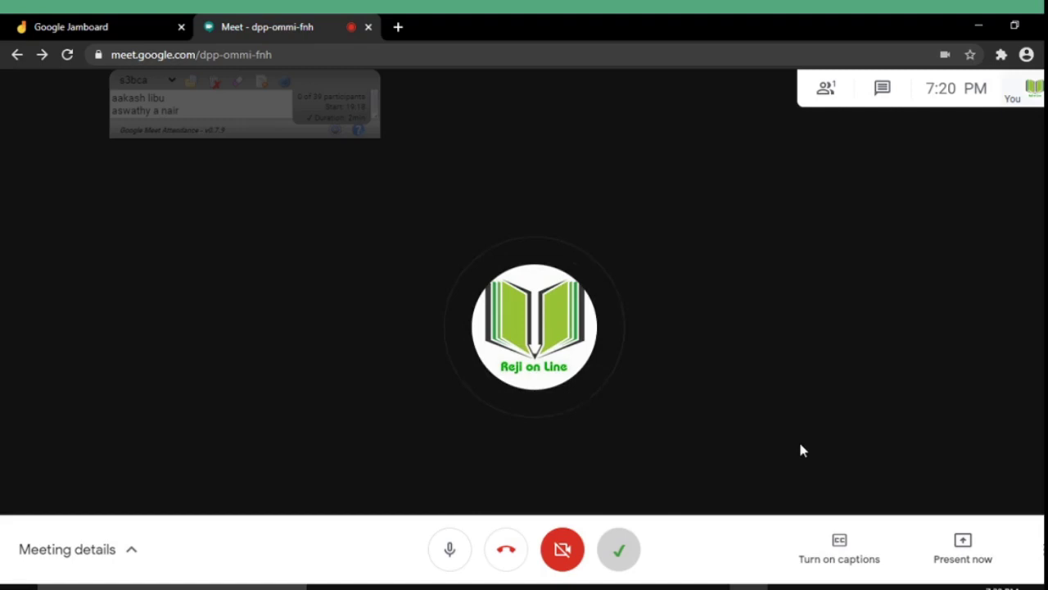
Present the Google Jamboard Chrome tab to the Meet call.
left_click(963, 557)
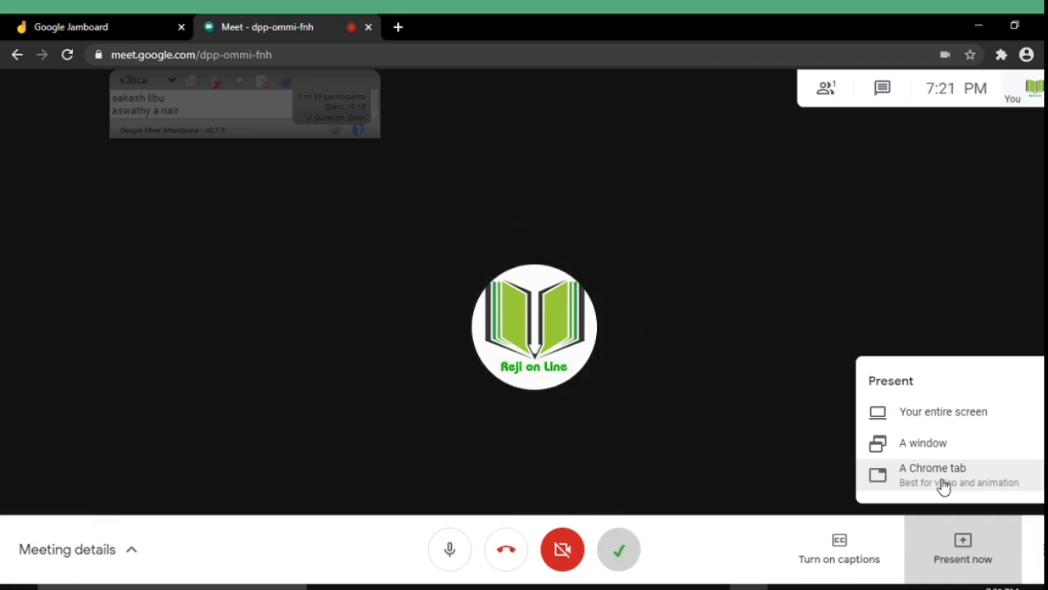
left_click(944, 485)
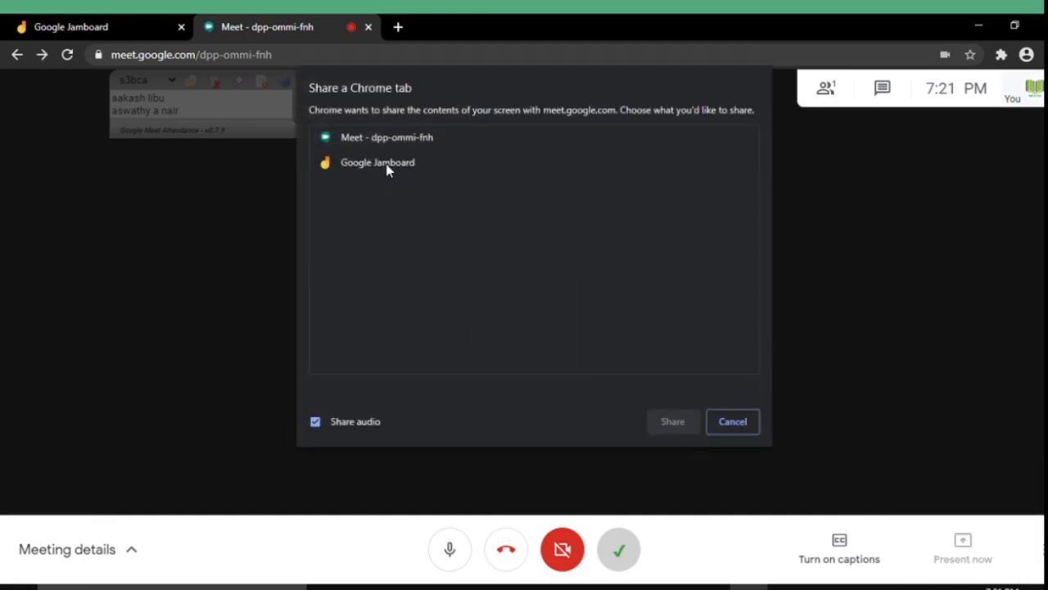
left_click(390, 165)
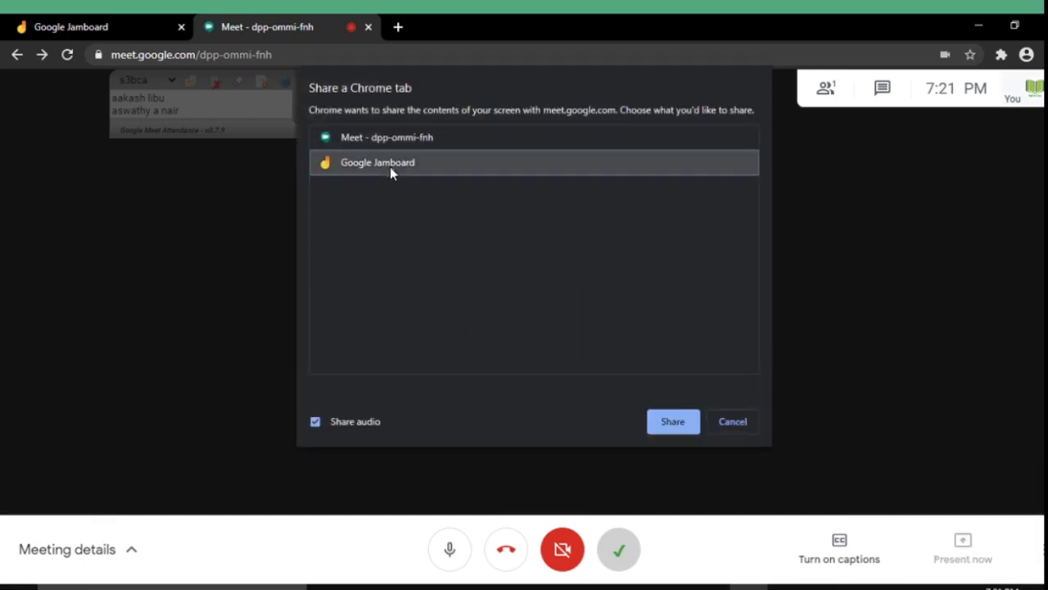
left_click(673, 422)
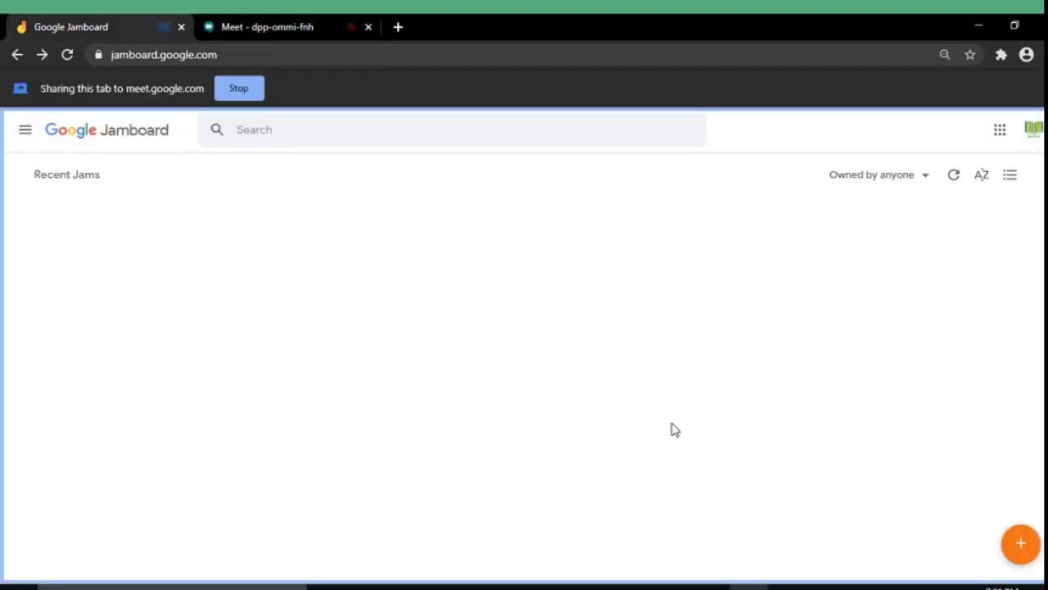
Create a new blank Jam from the Jamboard home page.
left_click(1022, 555)
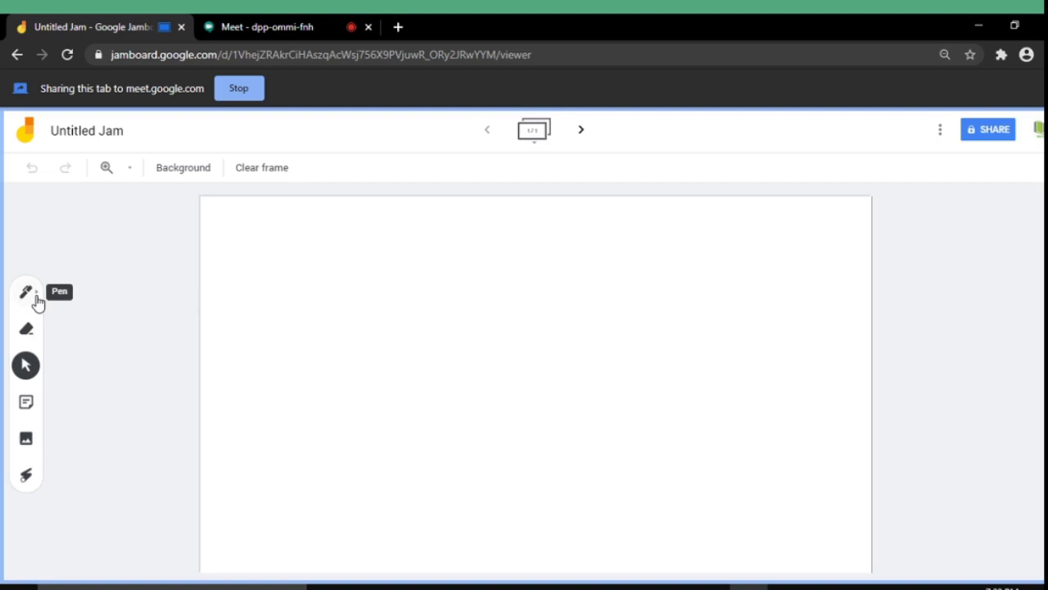
Select the Pen tool and show its pen types and colour choices.
left_click(27, 293)
left_click(36, 300)
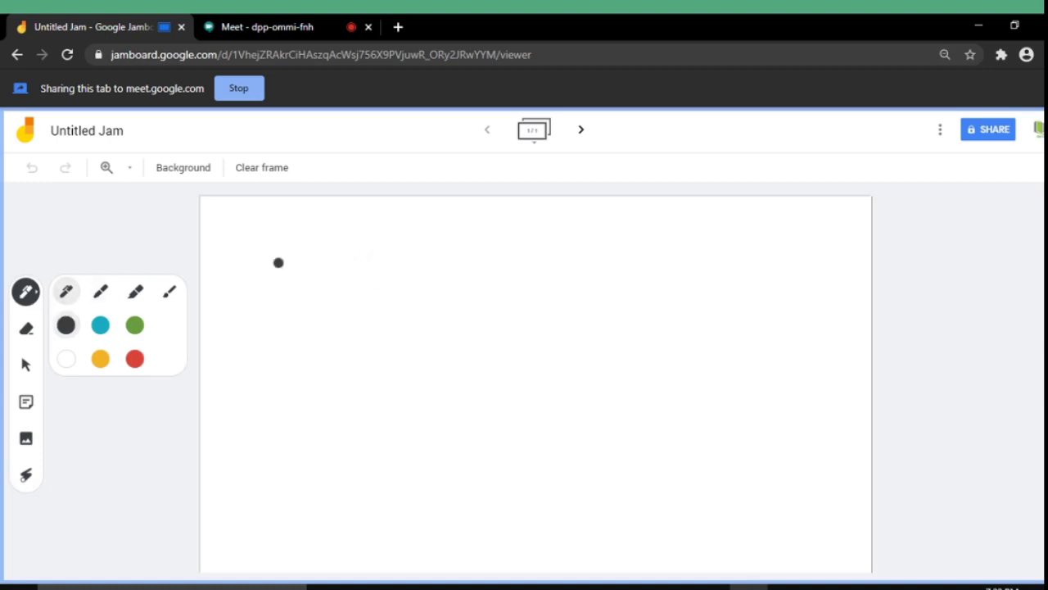
Handwrite '2 + 2 = 4' in red across the top of the frame.
left_click(134, 358)
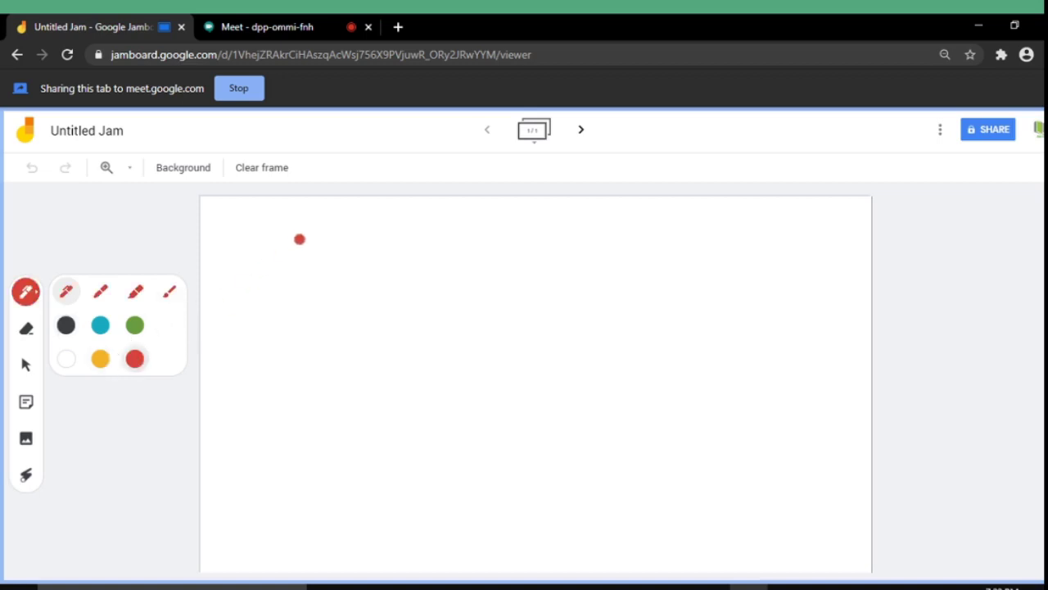
mouse_move(303, 238)
left_mouse_down()
mouse_move(323, 260)
mouse_move(311, 271)
mouse_move(335, 277)
mouse_move(366, 255)
mouse_move(361, 274)
mouse_move(404, 238)
mouse_move(402, 265)
mouse_move(420, 273)
mouse_move(454, 263)
left_mouse_up()
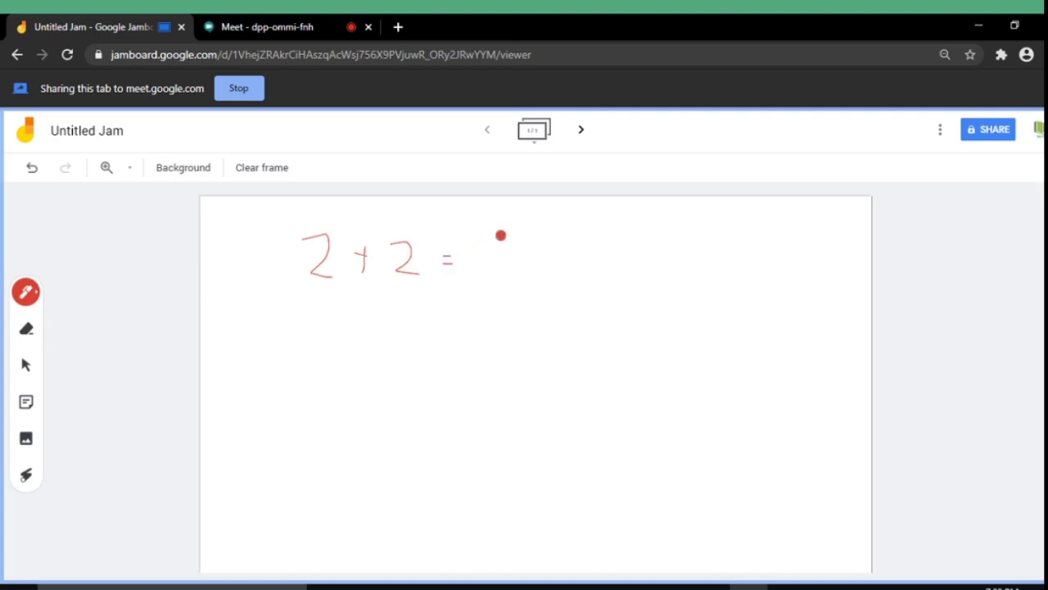
mouse_move(500, 237)
left_mouse_down()
mouse_move(480, 264)
mouse_move(535, 275)
mouse_move(508, 292)
left_mouse_up()
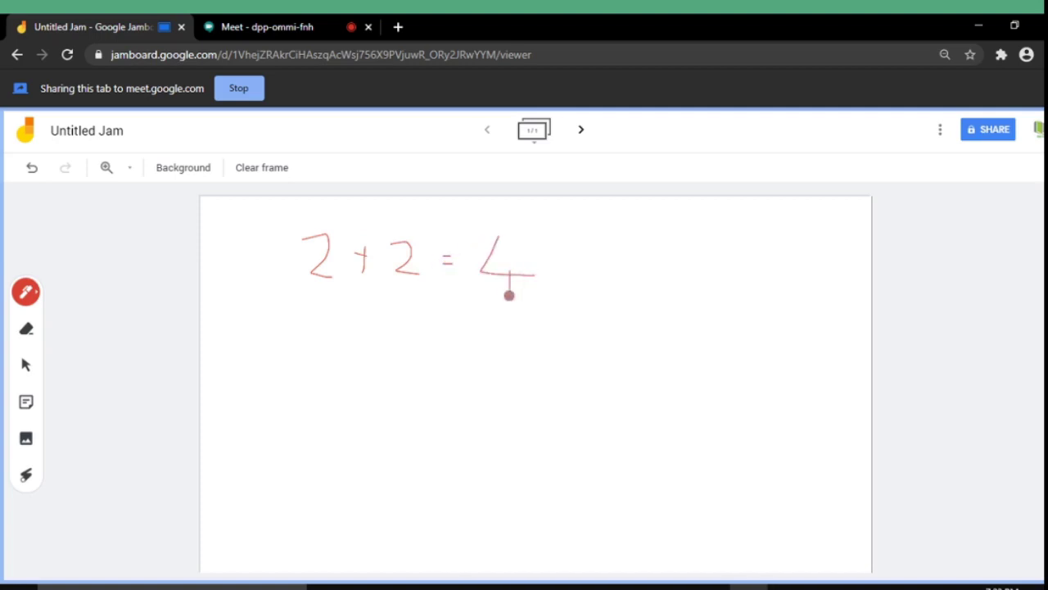
Add a yellow sticky note reading 'Sample text'.
left_click(28, 403)
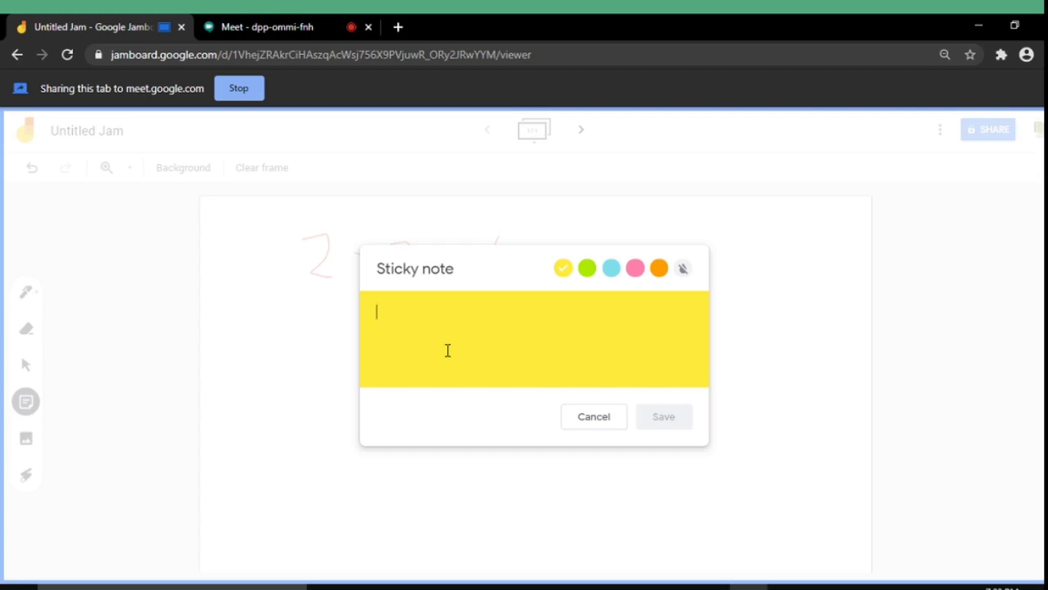
type("Sampl")
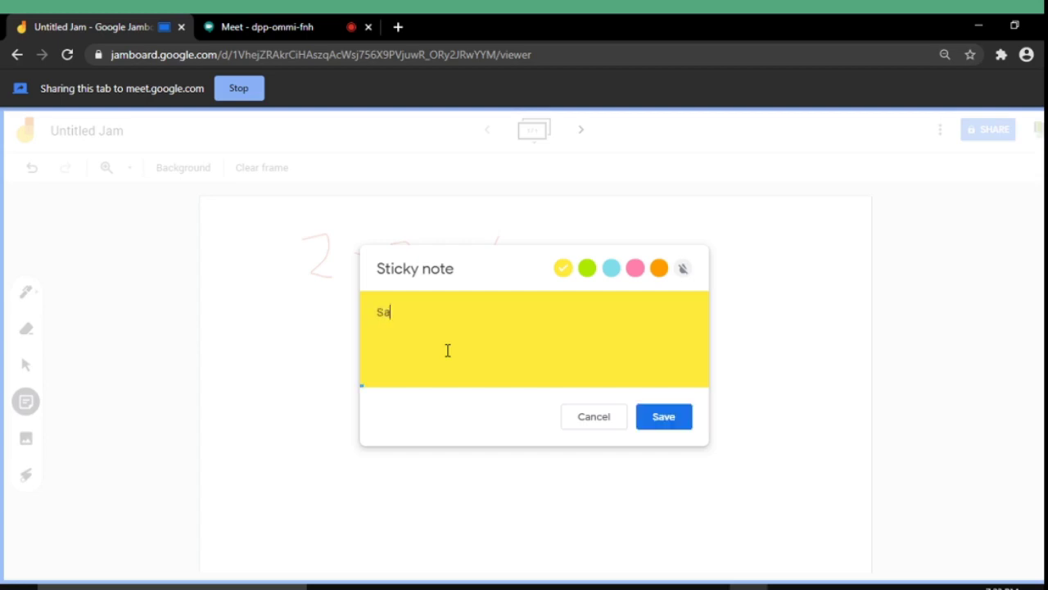
type("e text")
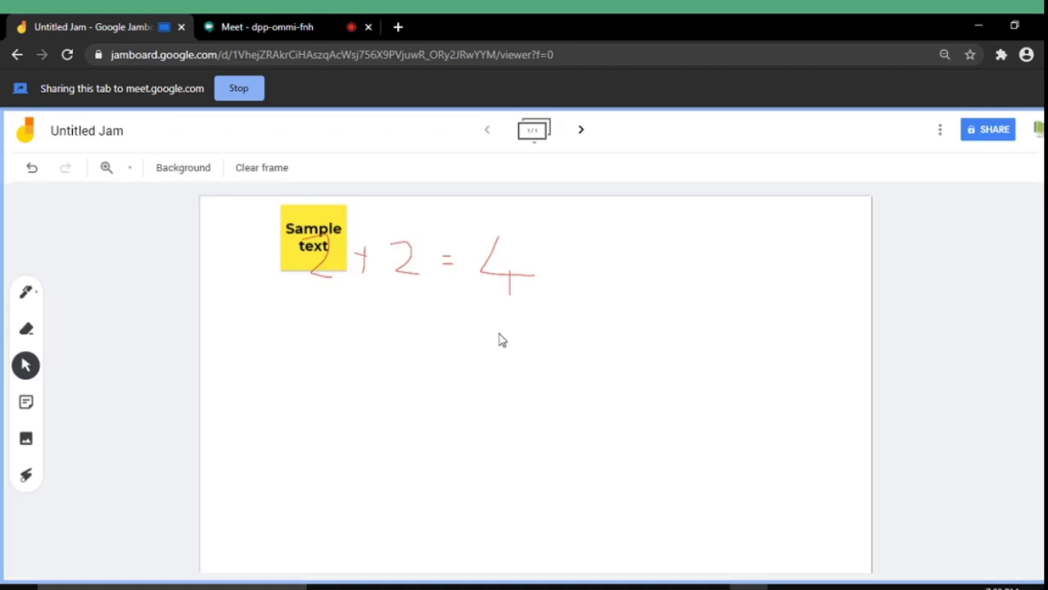
Move the Sample text note right of the equation and place a duplicate below it.
left_click_drag(316, 226, 616, 257)
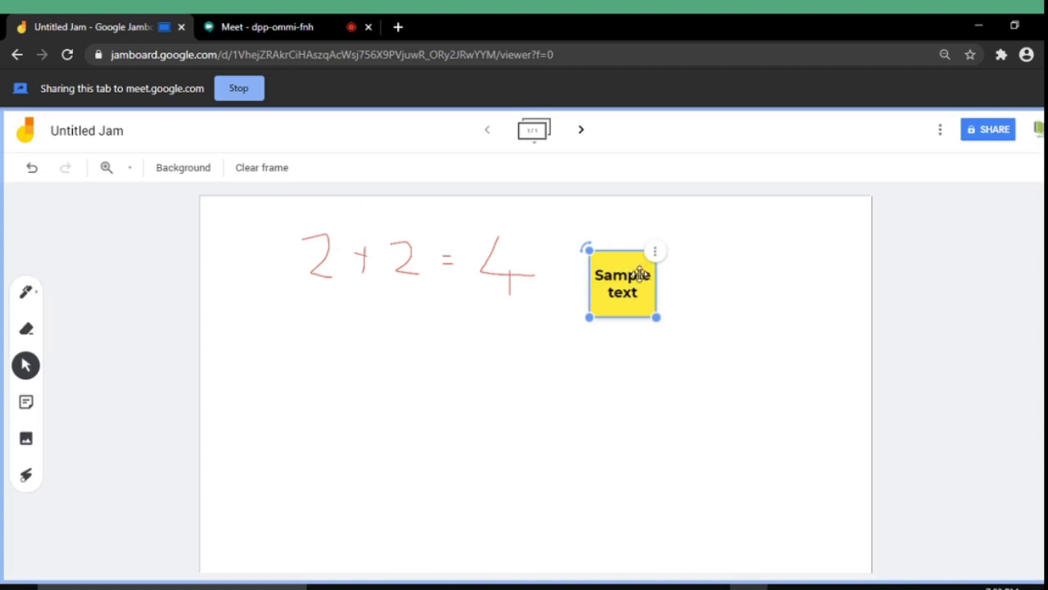
mouse_move(584, 250)
left_mouse_down()
mouse_move(611, 254)
mouse_move(590, 250)
left_mouse_up()
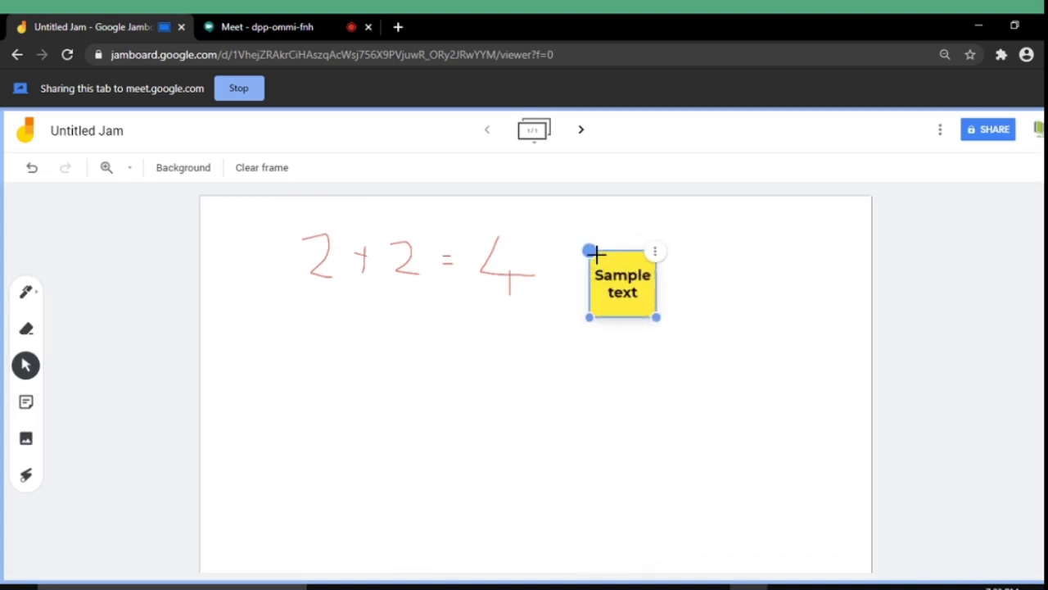
left_click(655, 252)
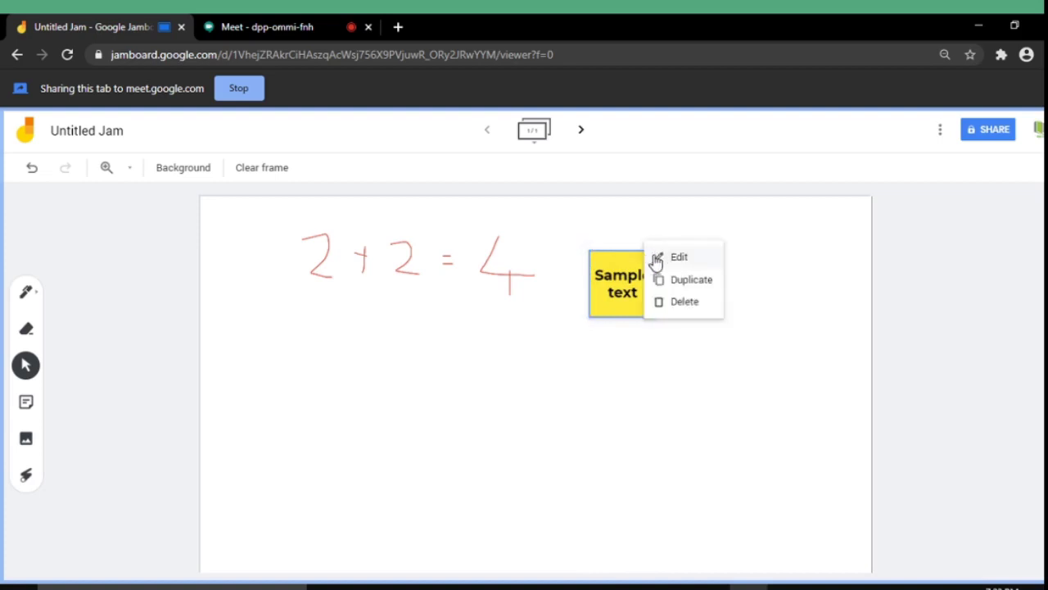
left_click(673, 283)
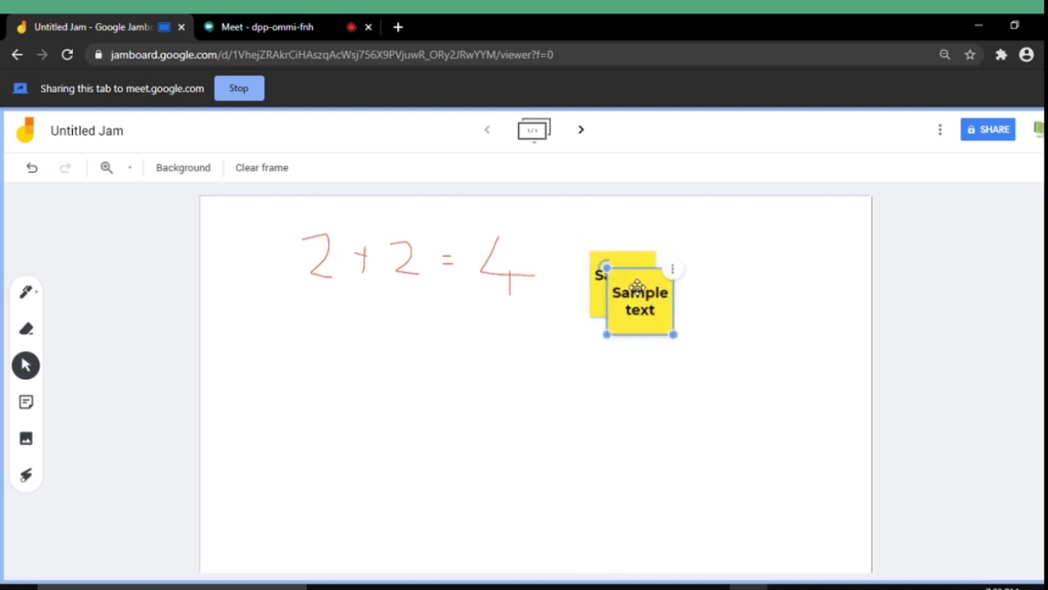
left_click_drag(637, 286, 604, 366)
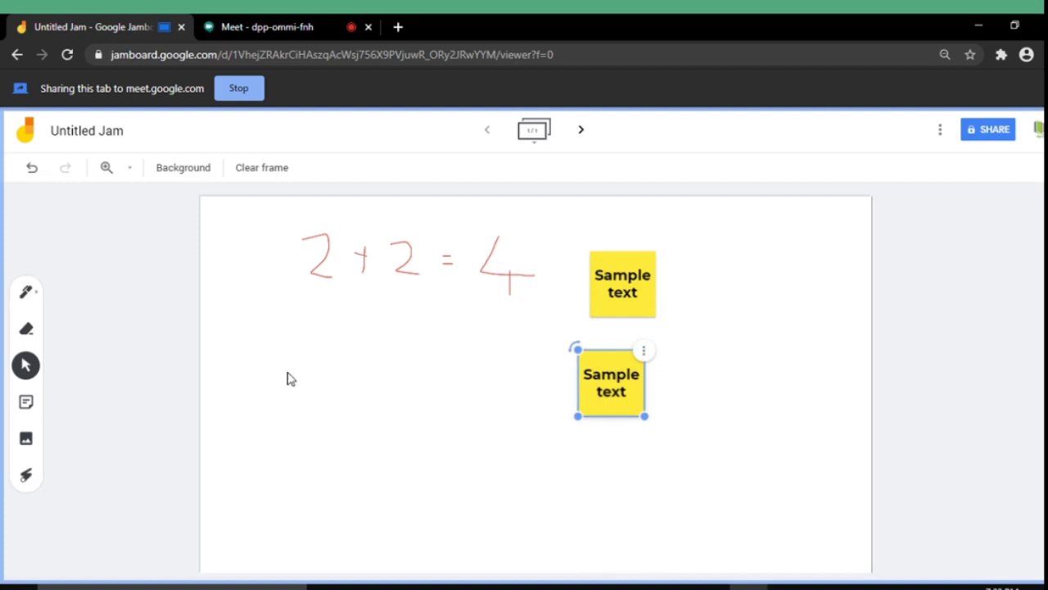
Add a pink sticky note reading 'Note No 2' and move it left below the equation.
left_click(26, 404)
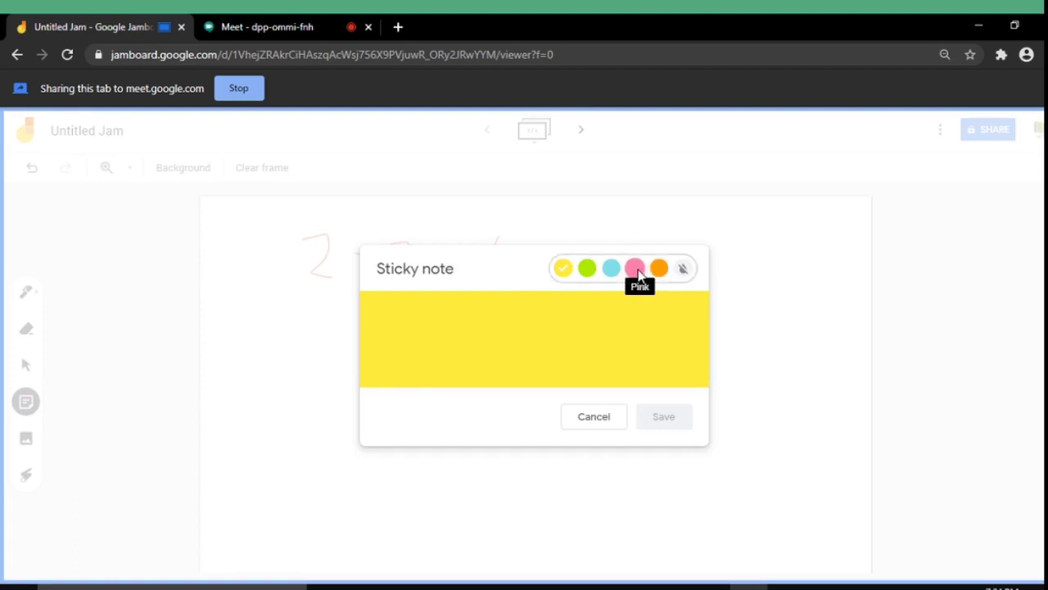
left_click(636, 274)
left_click(494, 344)
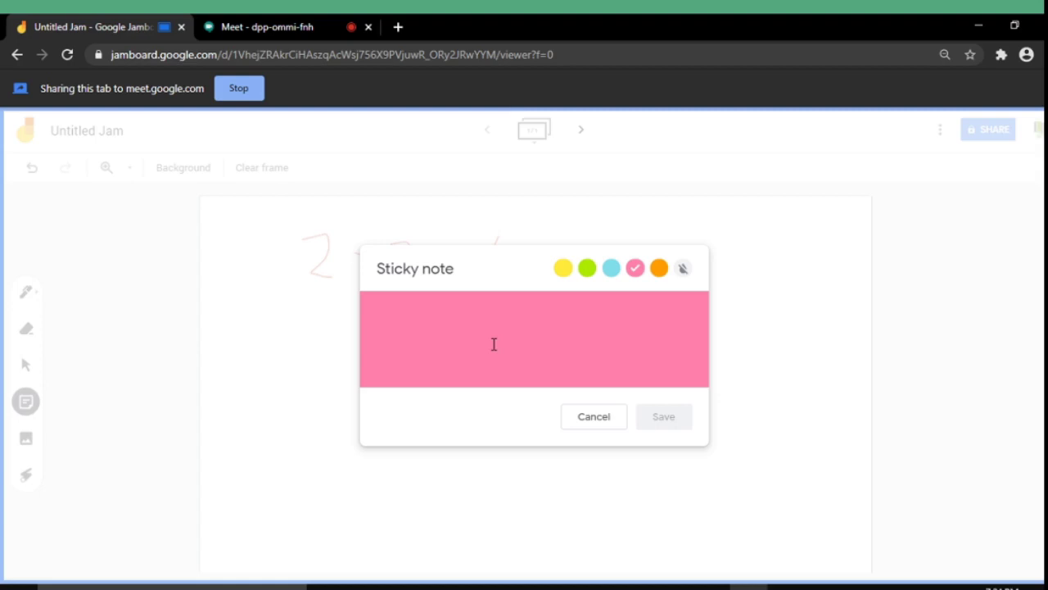
type("Not")
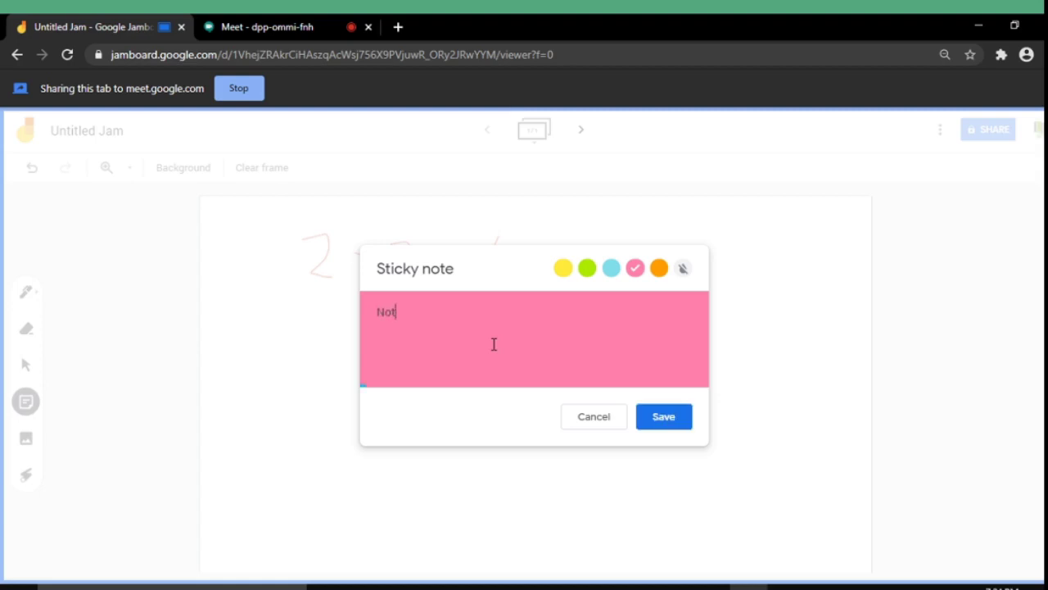
type("e No @")
key("BackSpace")
type("2")
left_click(667, 421)
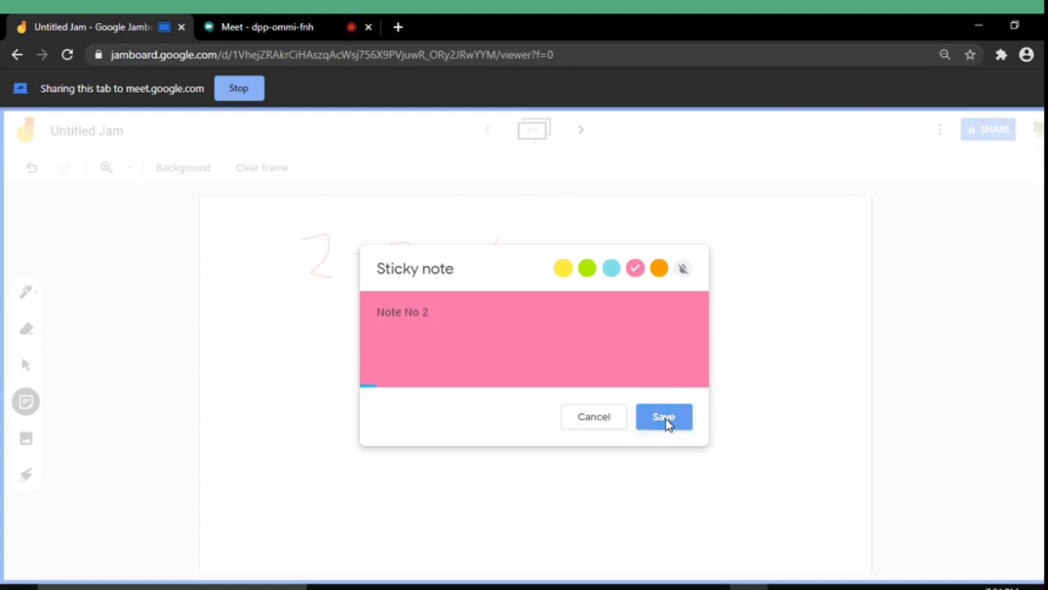
left_click(751, 312)
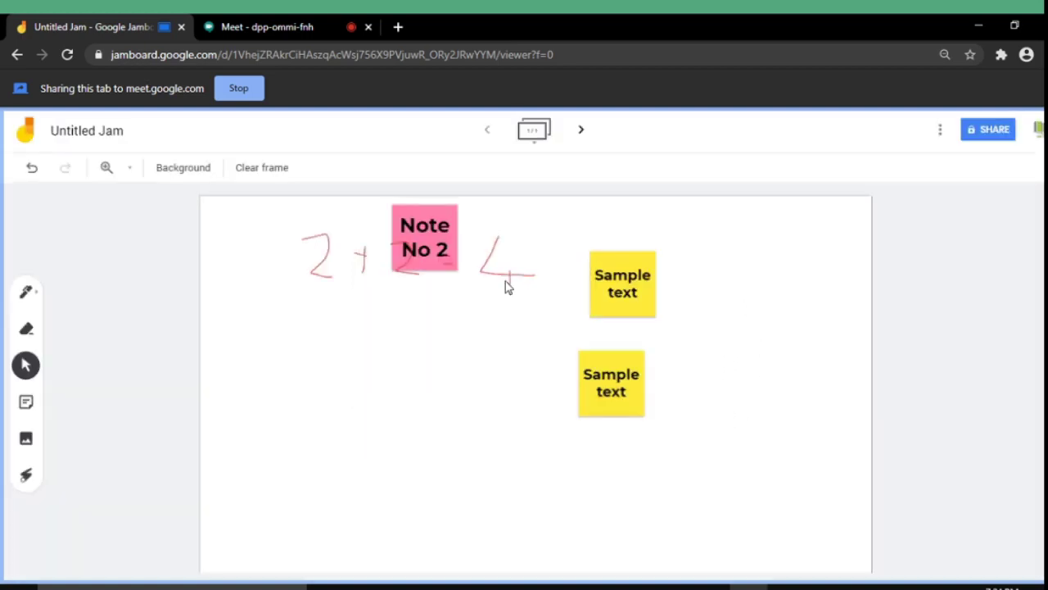
left_click_drag(434, 229, 248, 325)
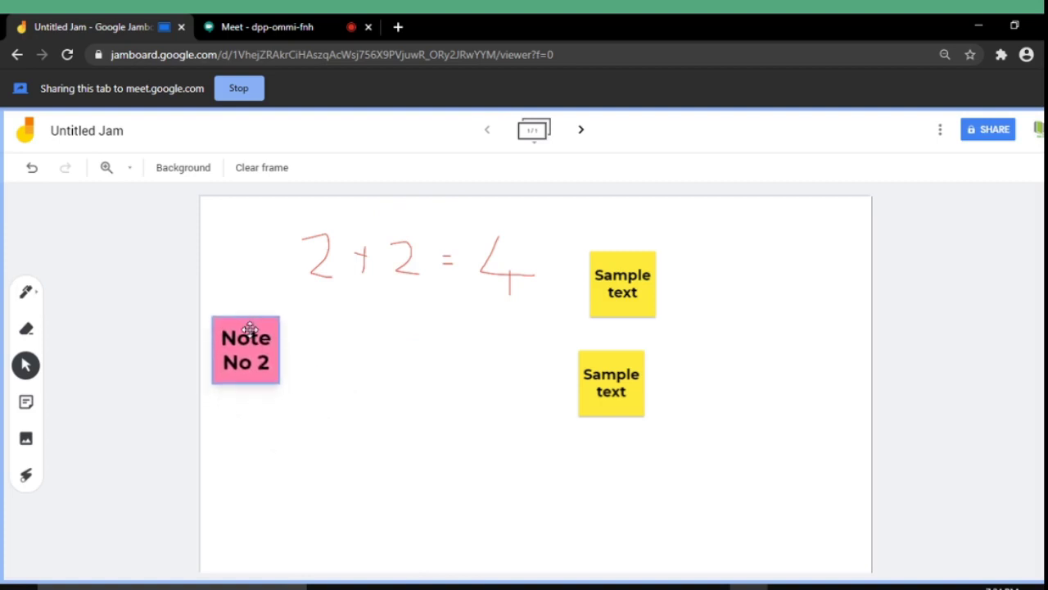
Insert the red IHRD logo from a Google image search for 'ihrd' and move it left.
left_click(27, 443)
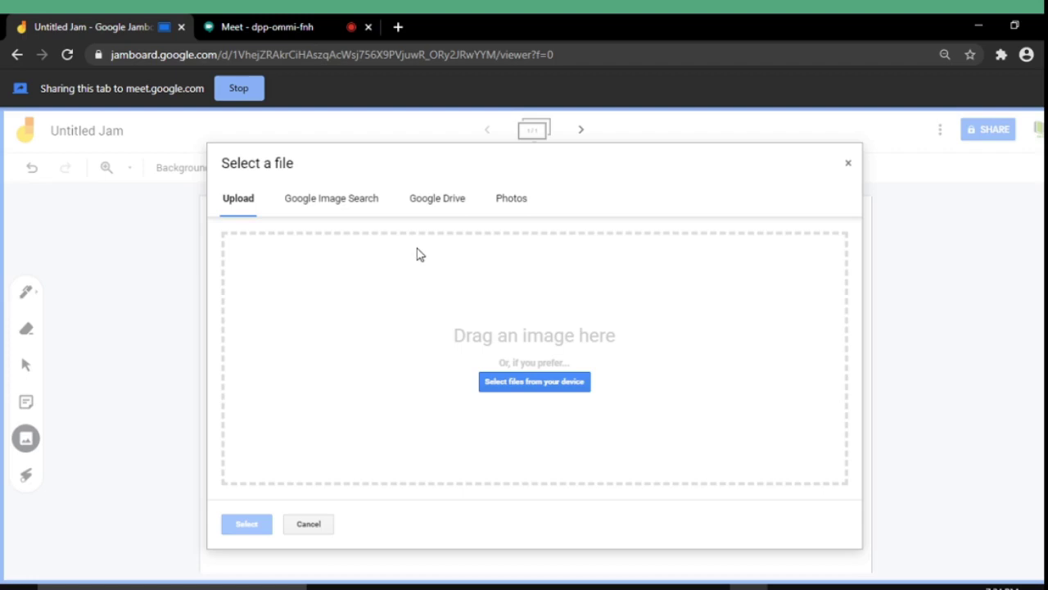
left_click(340, 205)
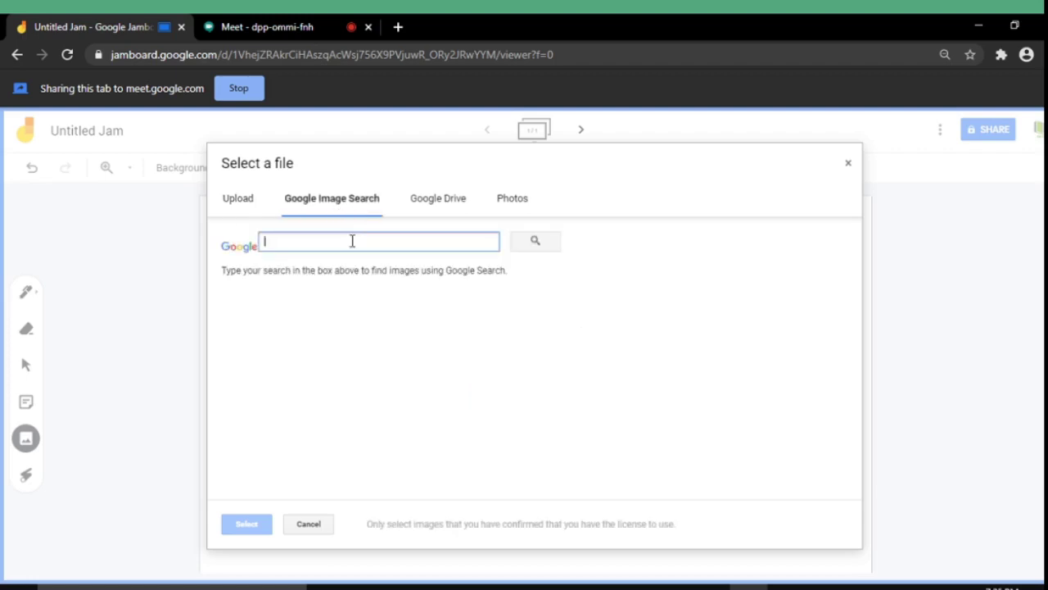
type("ihrd")
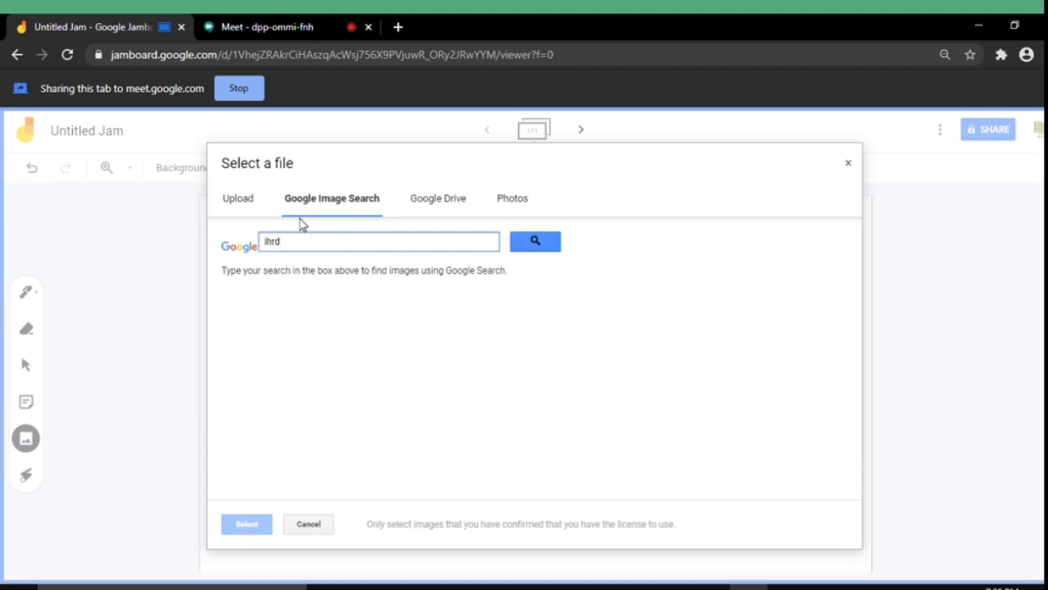
key("ctrl+a")
key("Return")
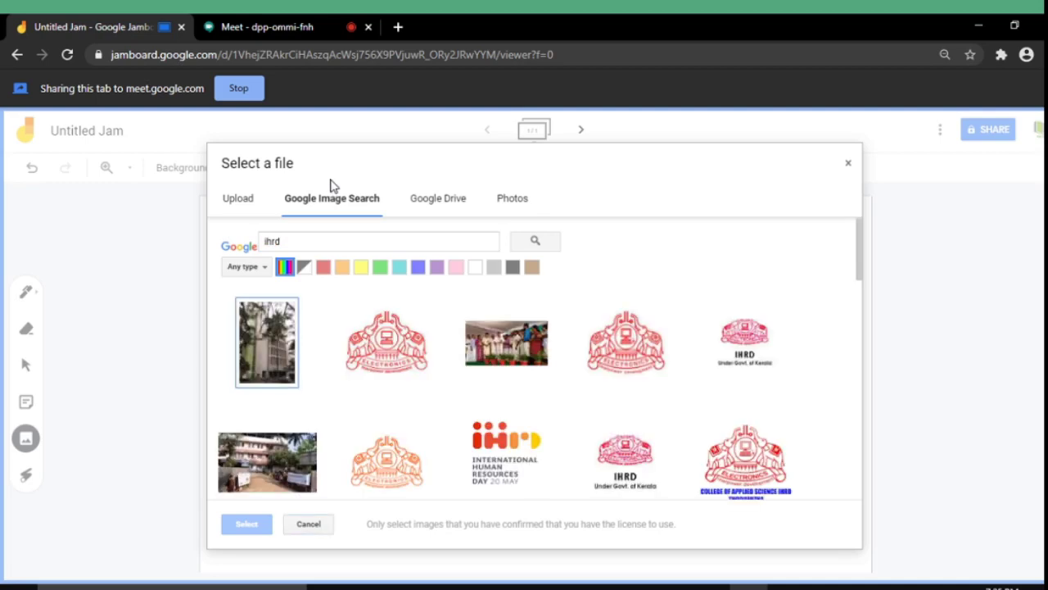
left_click(387, 373)
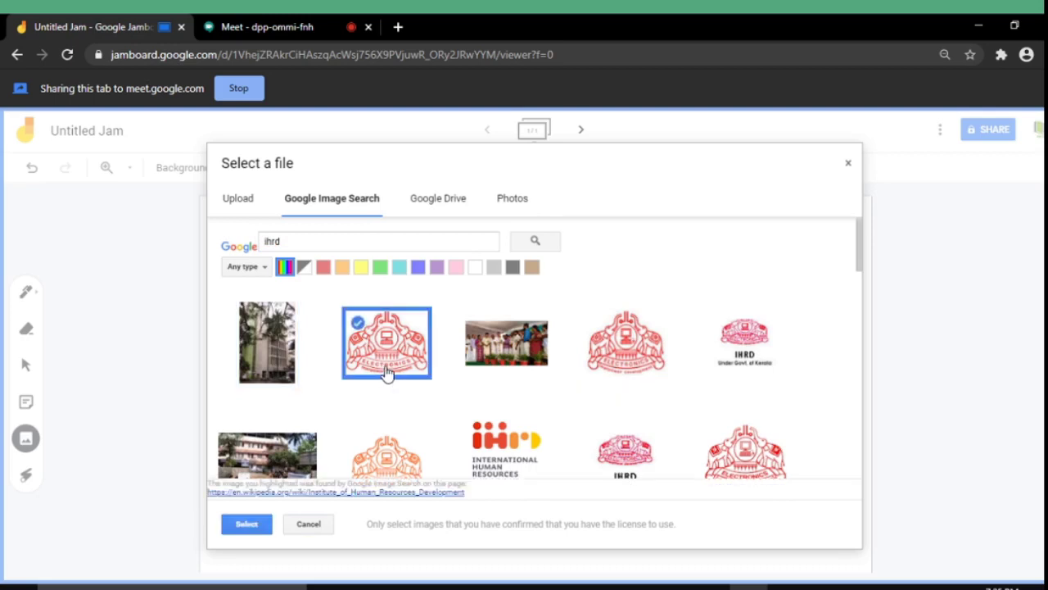
left_click(246, 525)
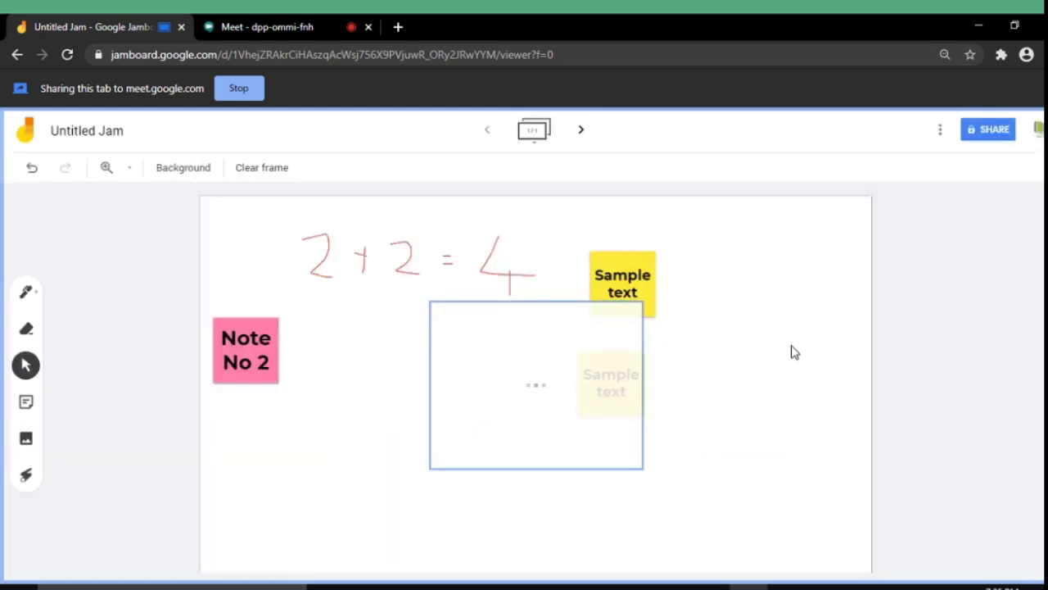
left_click(536, 318)
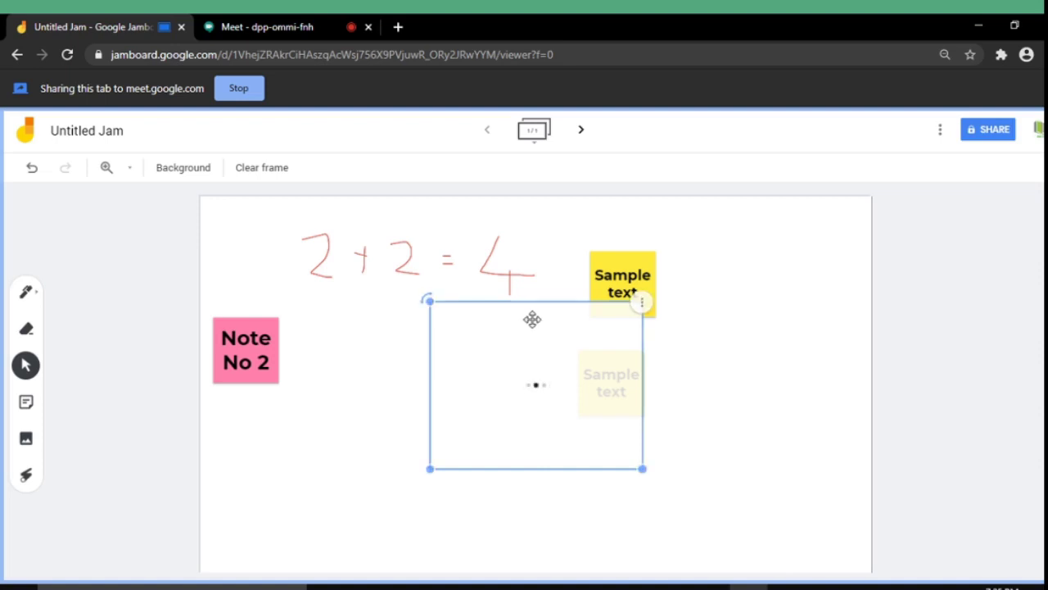
left_click_drag(532, 319, 445, 341)
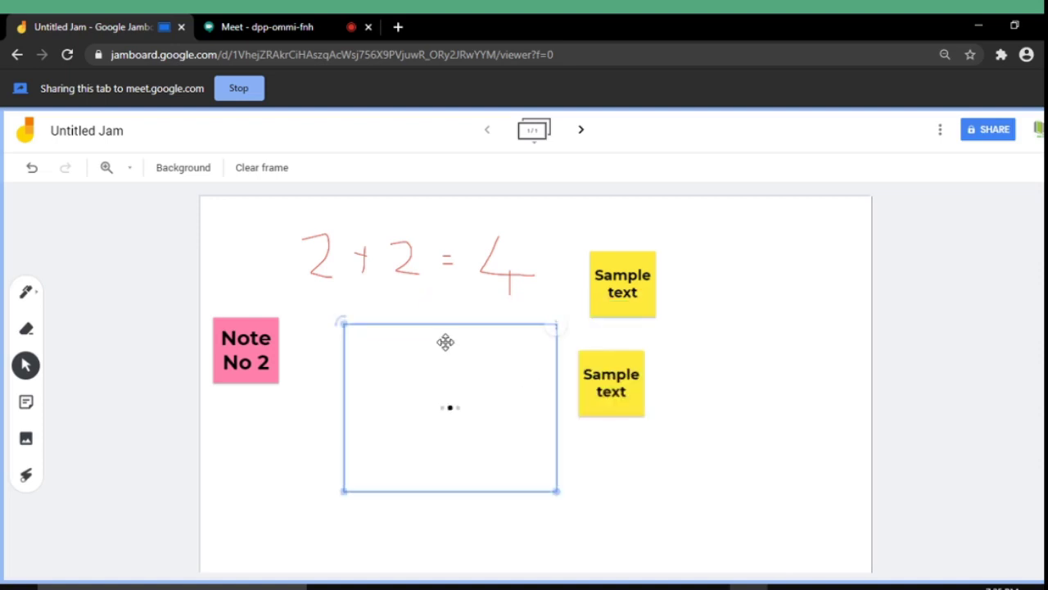
Deselect the image and set the frame background to solid blue.
left_click(846, 359)
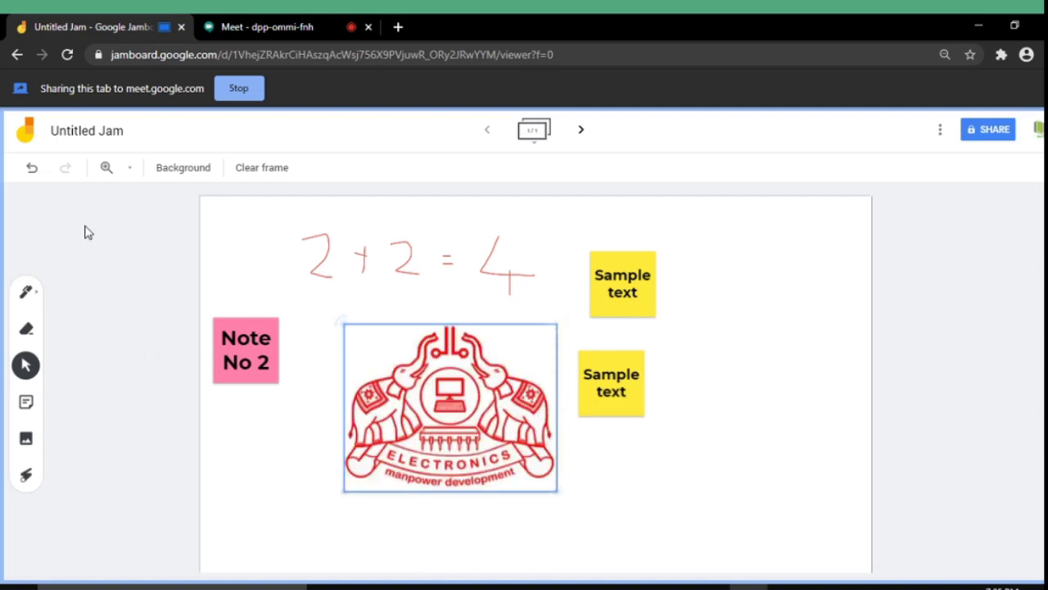
left_click(185, 170)
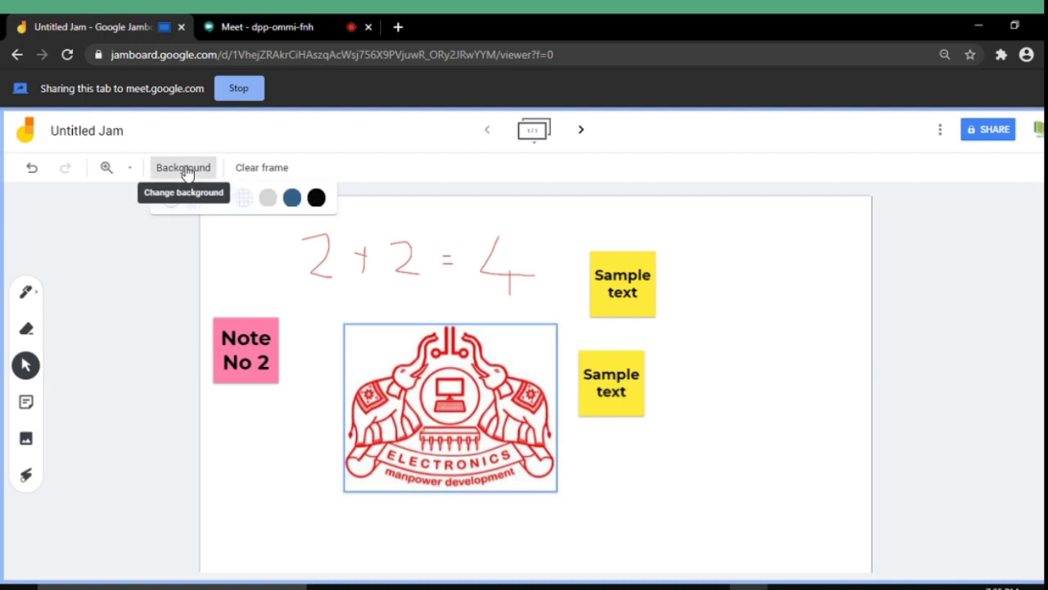
left_click(292, 198)
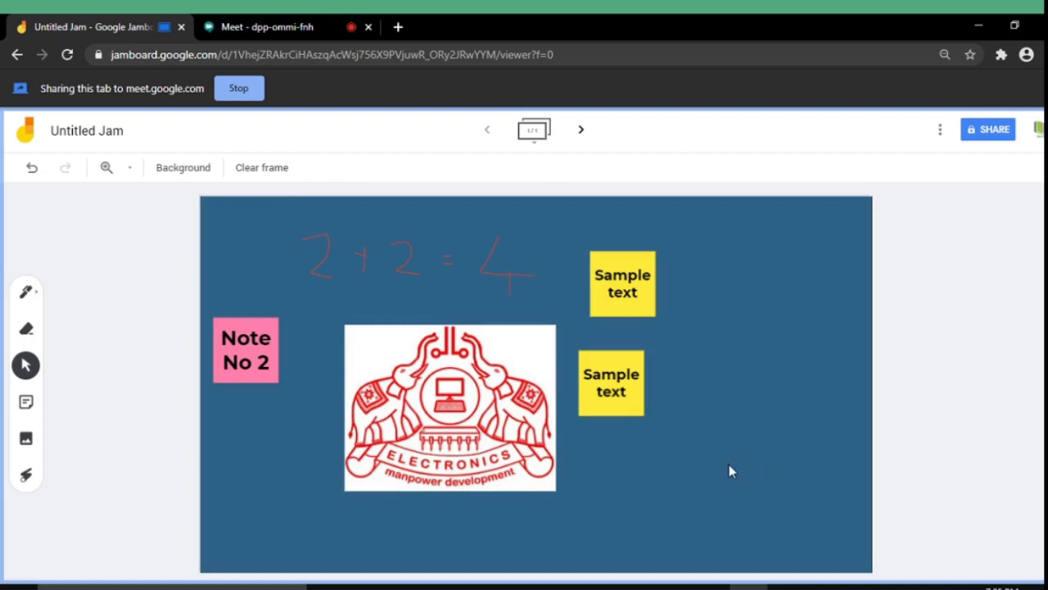
Add a blank frame 2 to the jam, then return to the blue frame 1.
left_click(580, 133)
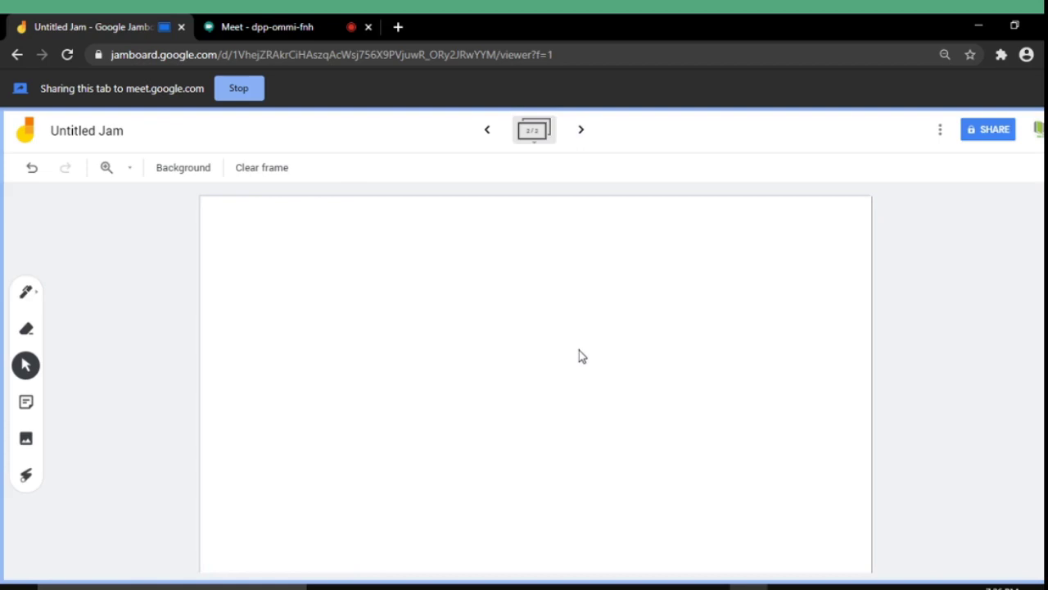
left_click(488, 133)
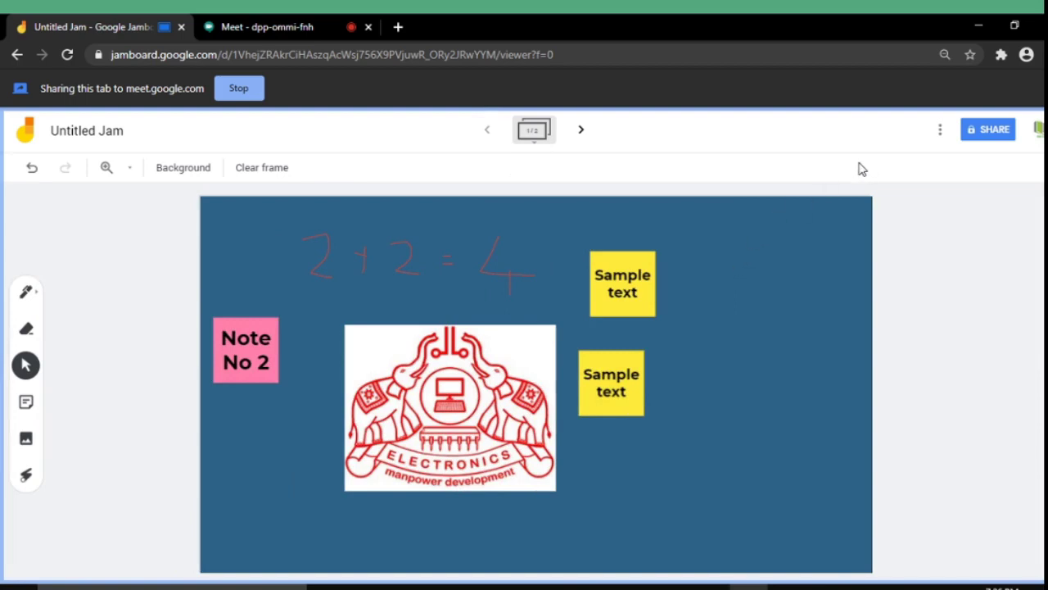
Download the jam as a PDF from the More Actions menu.
left_click(939, 134)
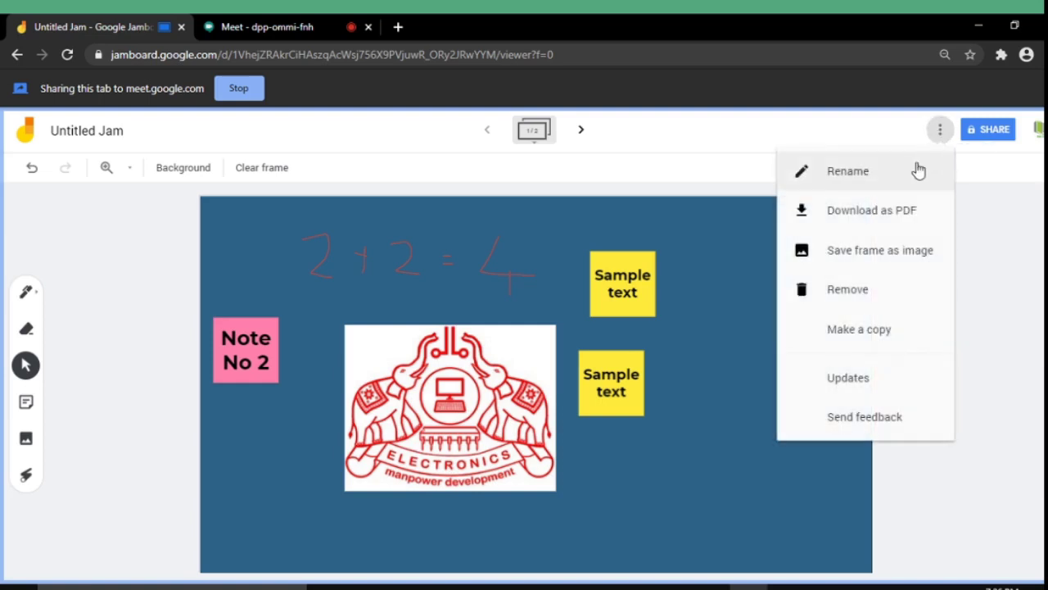
left_click(882, 215)
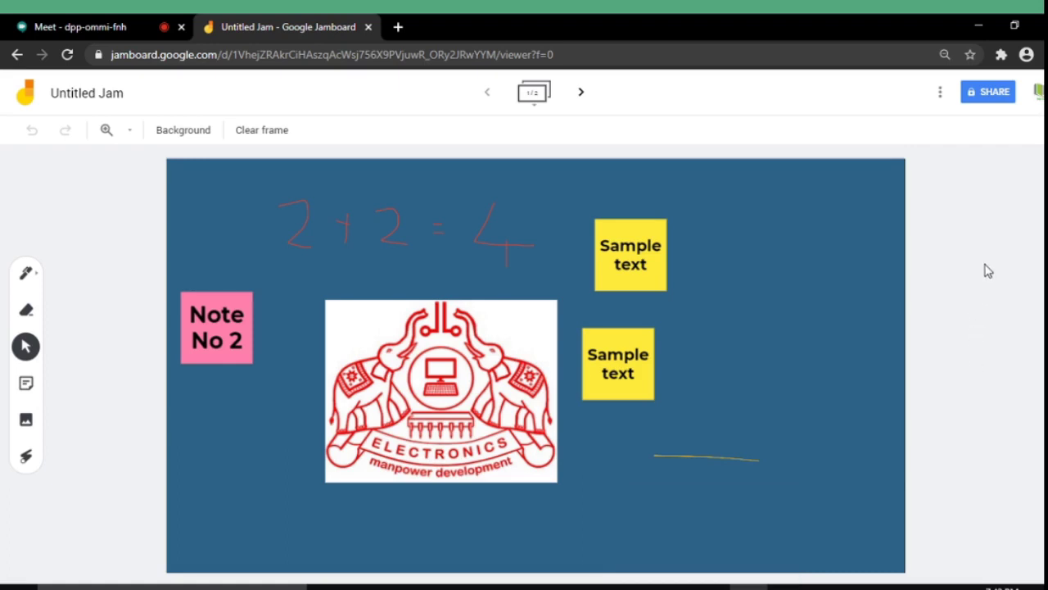
Set the jam link to Anyone with the link as Viewer, copy it, and return to the Meet call.
left_click(988, 95)
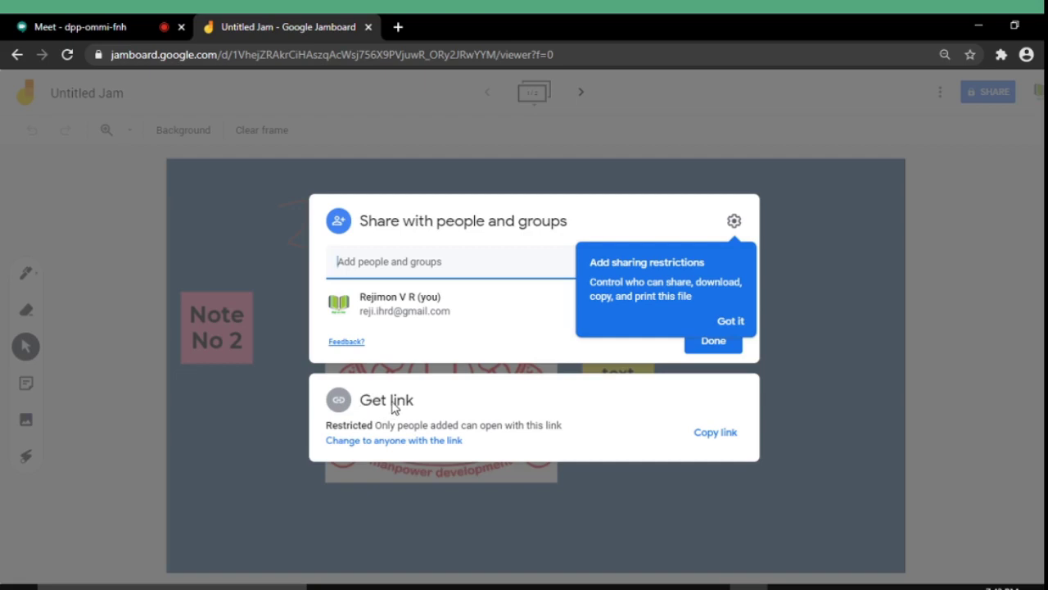
left_click(394, 409)
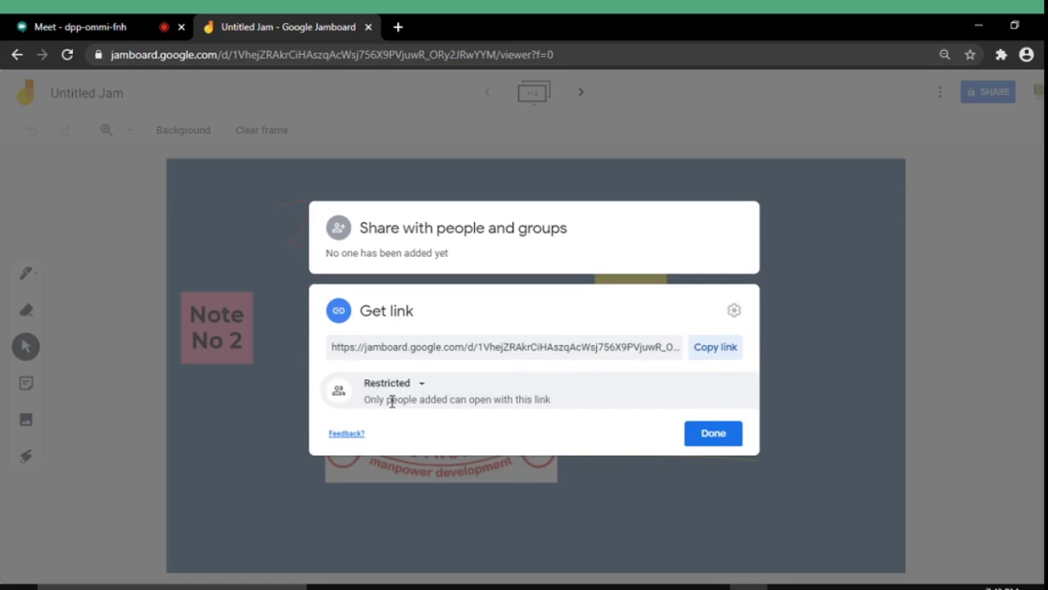
left_click(712, 350)
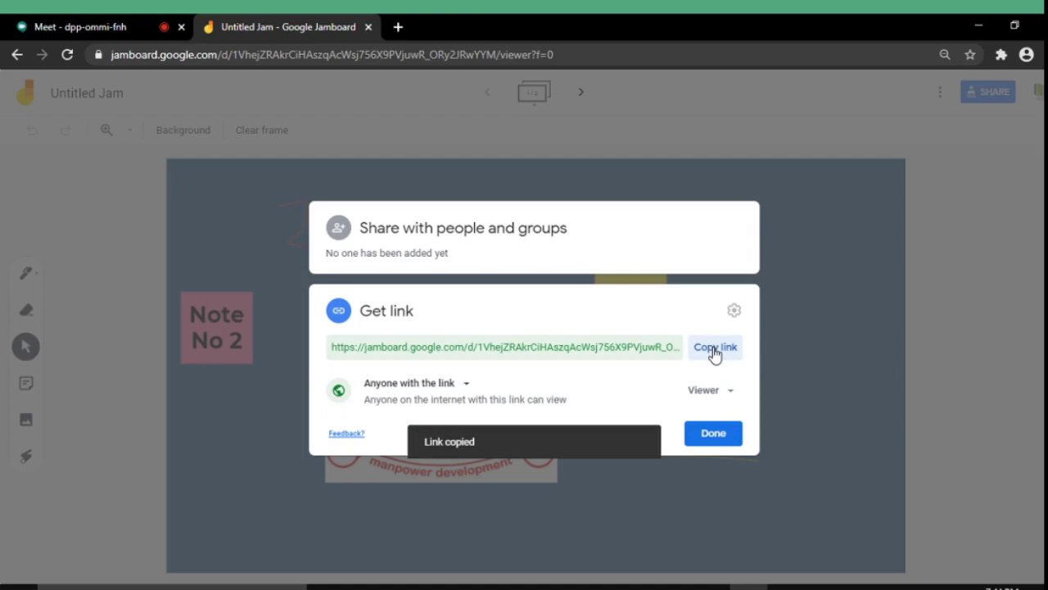
left_click(122, 28)
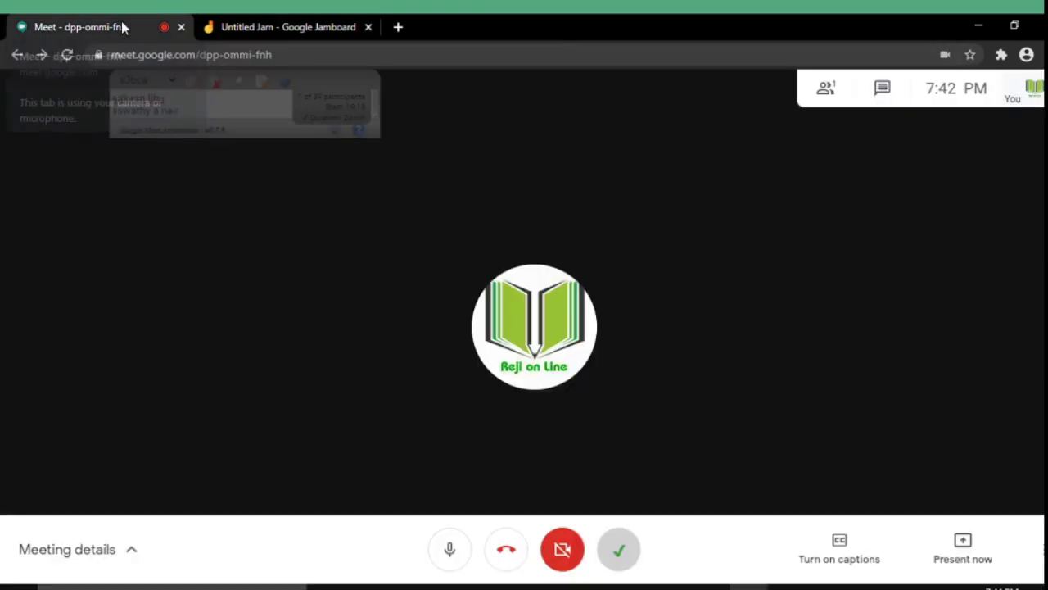
Paste the copied Jamboard link into the Meet chat and send it to everyone.
left_click(883, 90)
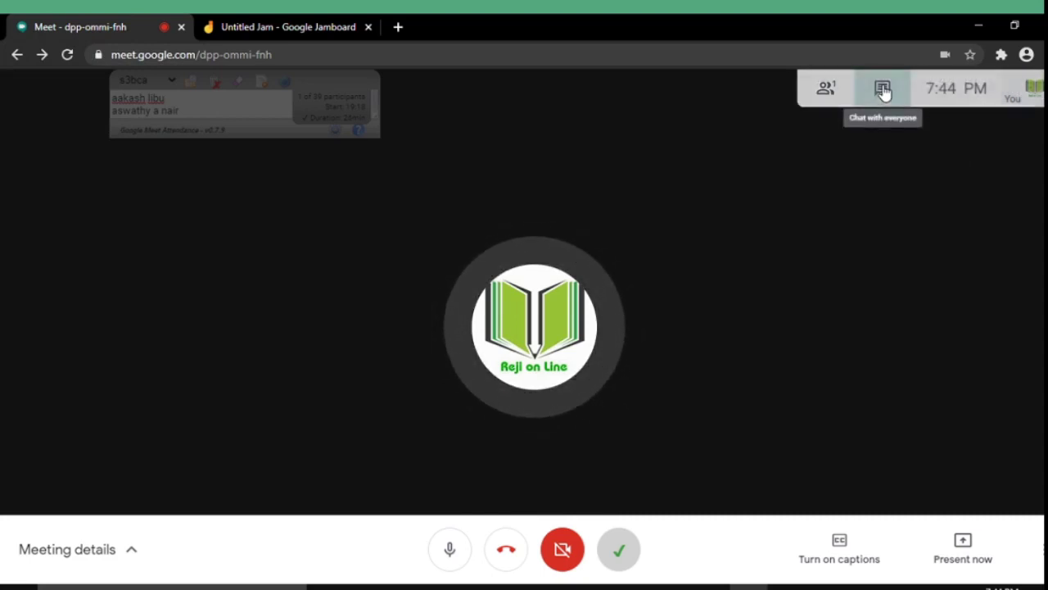
left_click(887, 546)
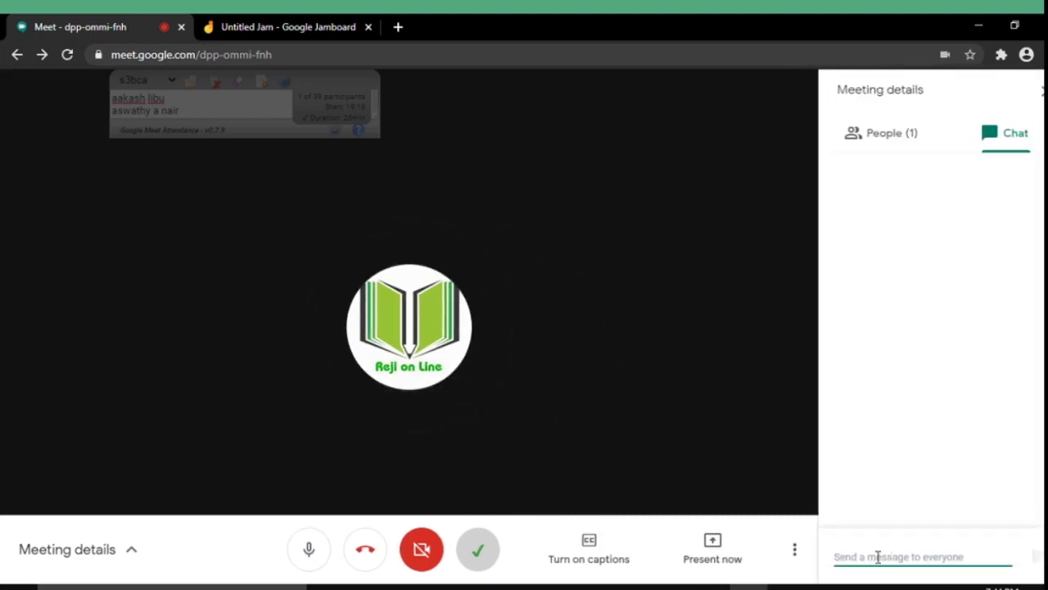
right_click(877, 557)
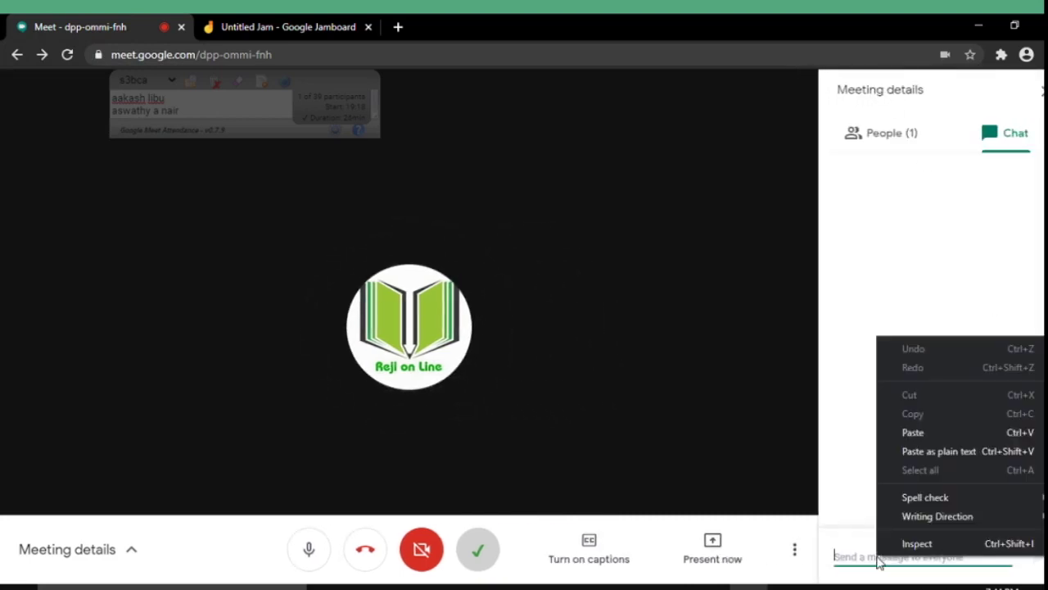
left_click(938, 432)
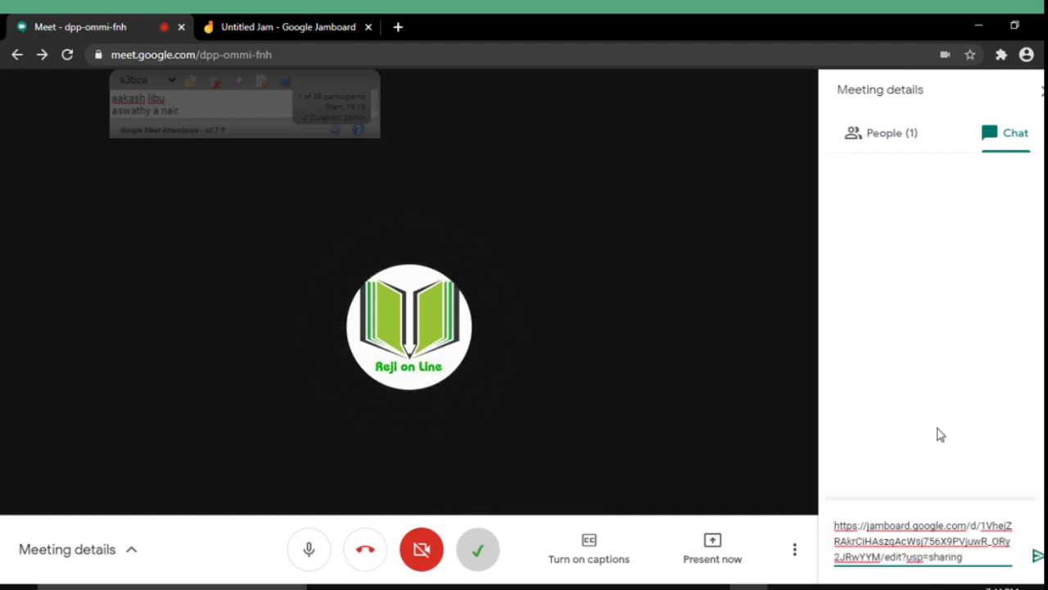
left_click(1037, 557)
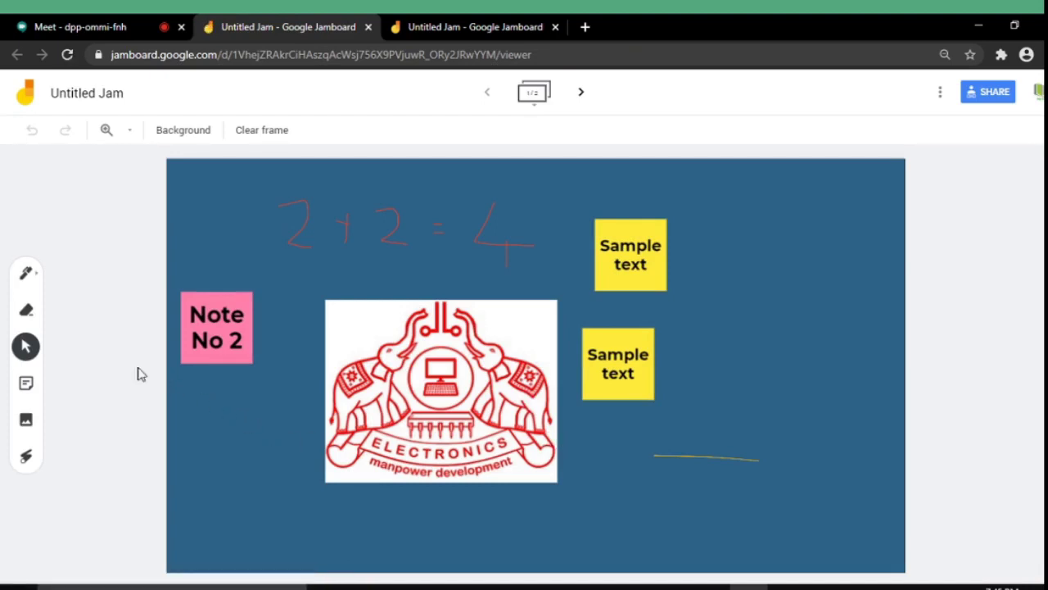
Paint two yellow brush strokes below the right sticky note, then set the frame background to Squares.
left_click(30, 279)
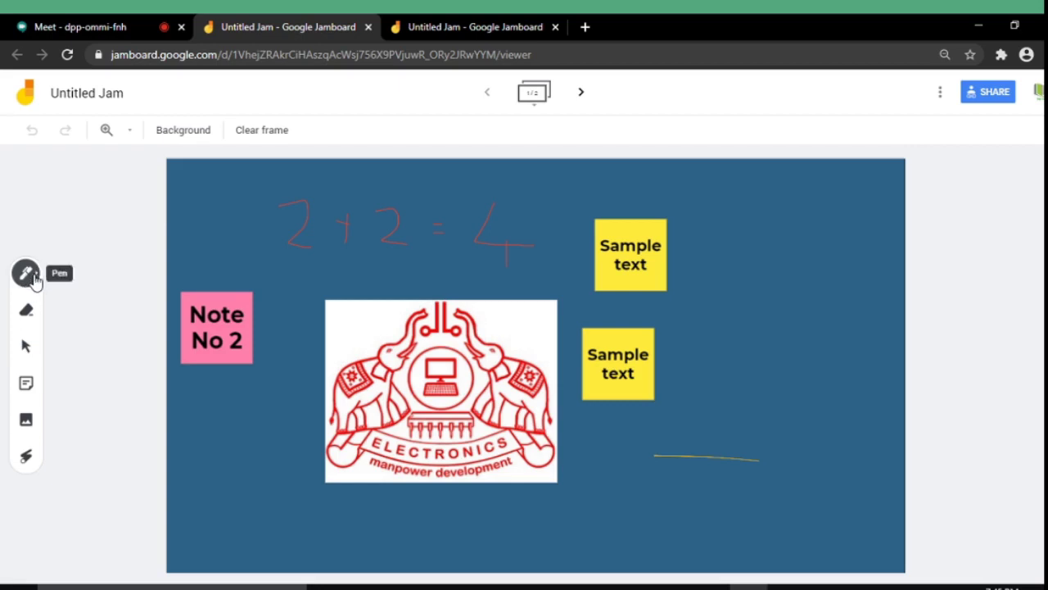
left_click(29, 277)
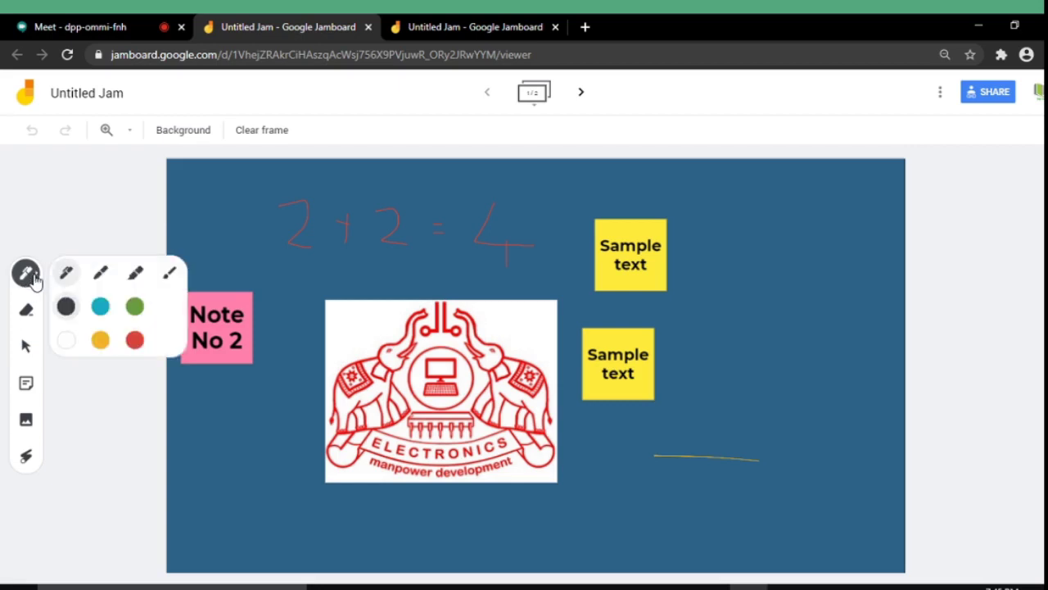
left_click(101, 341)
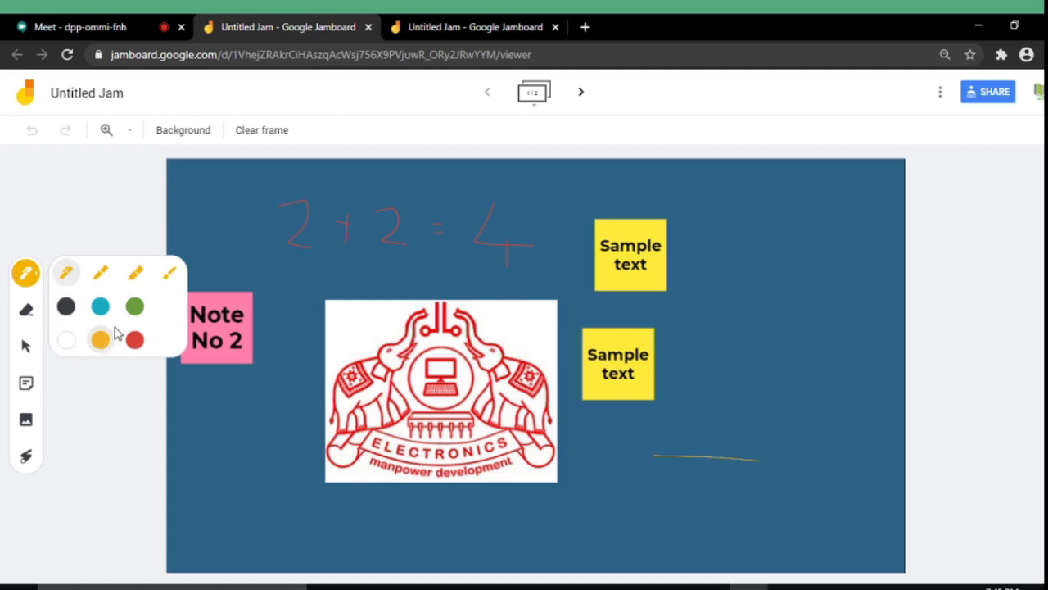
left_click(170, 275)
left_click_drag(599, 489, 660, 489)
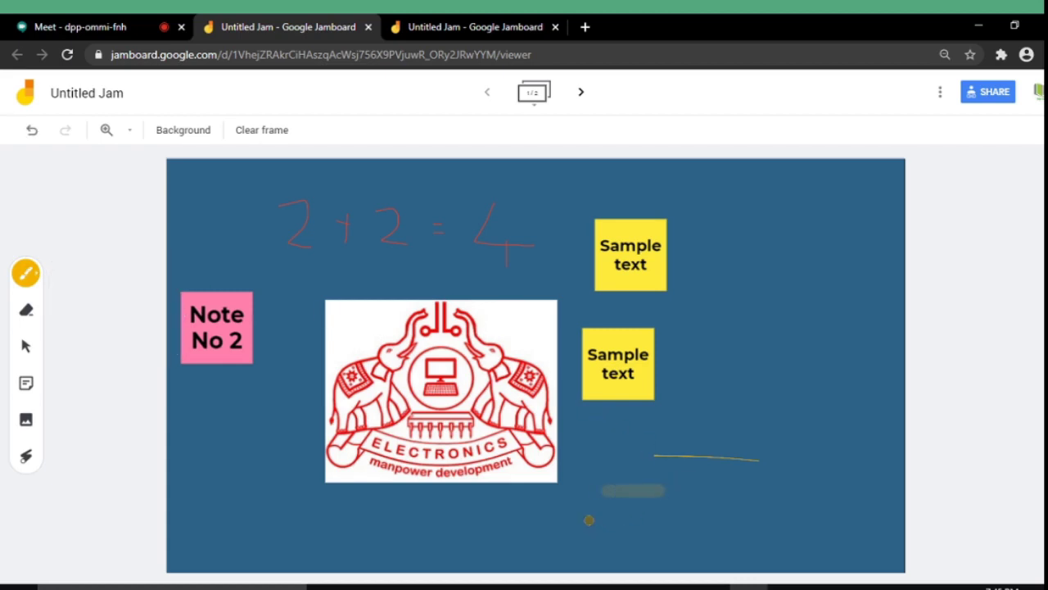
left_click_drag(614, 520, 688, 519)
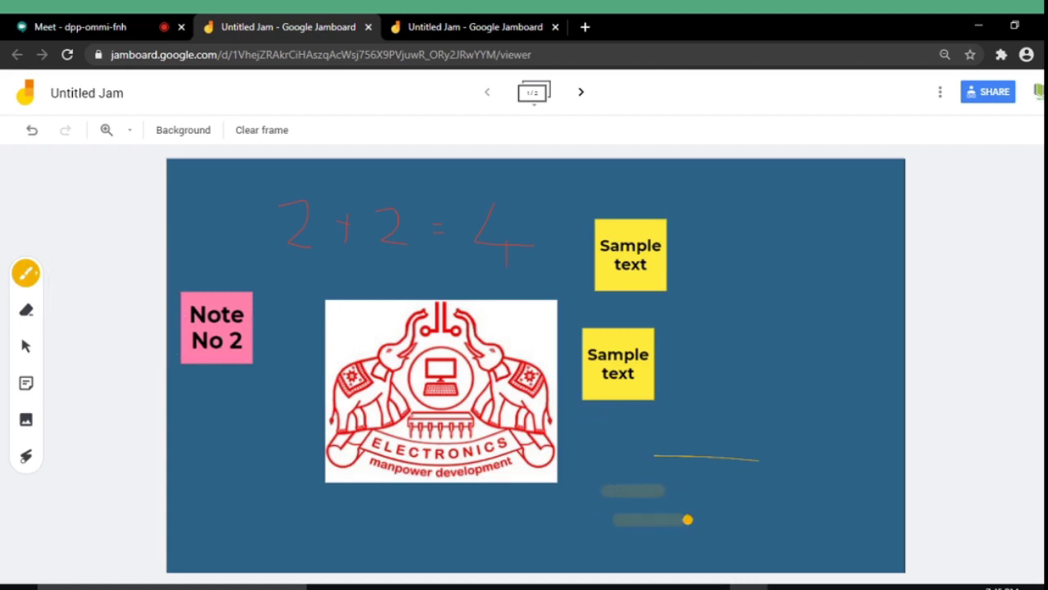
left_click(196, 139)
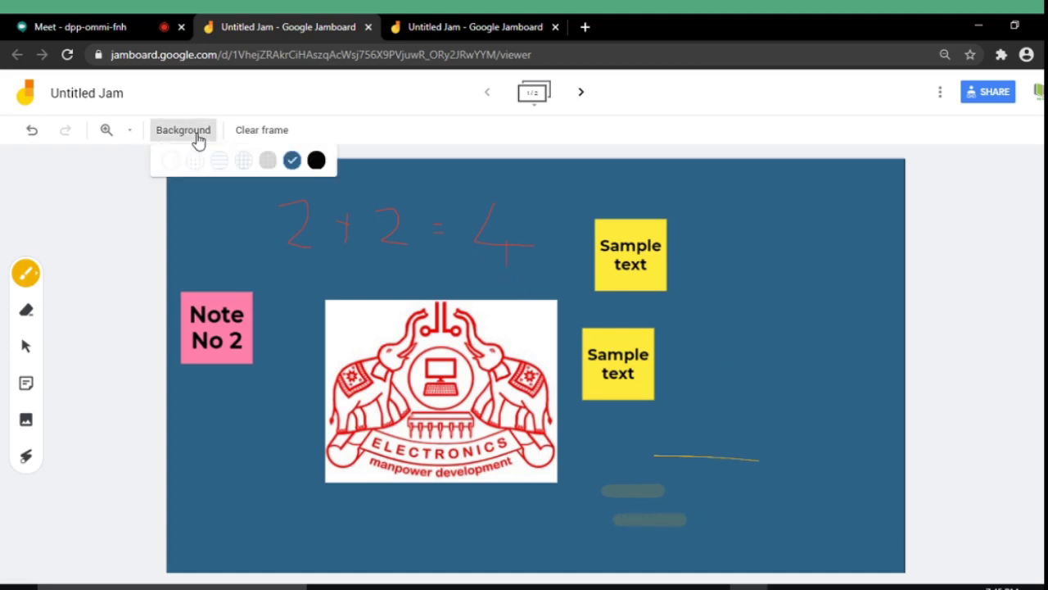
left_click(243, 163)
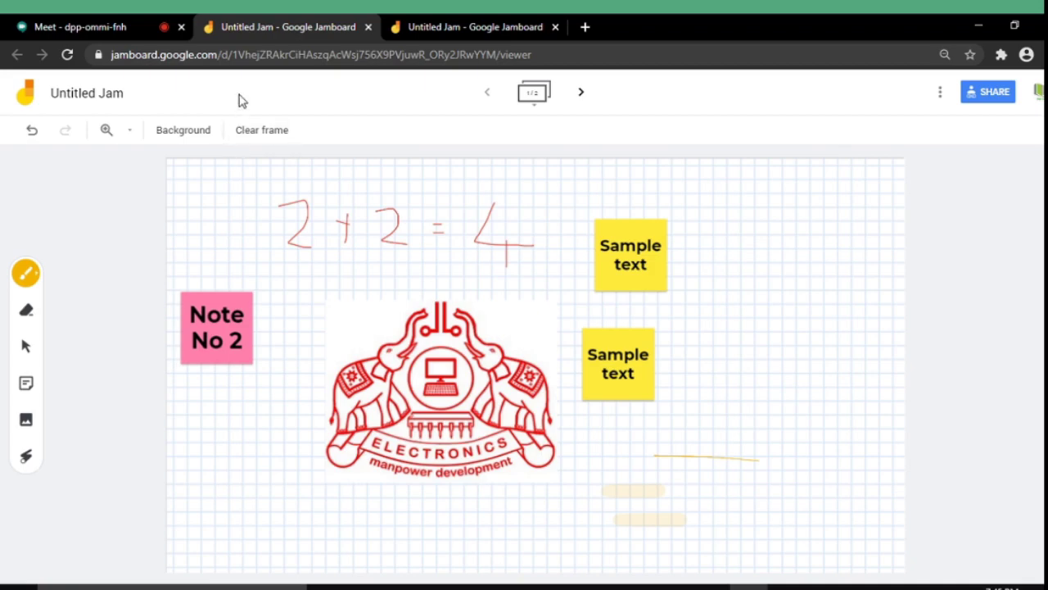
In the third tab's jam, close the Share dialog with Done.
left_click(434, 27)
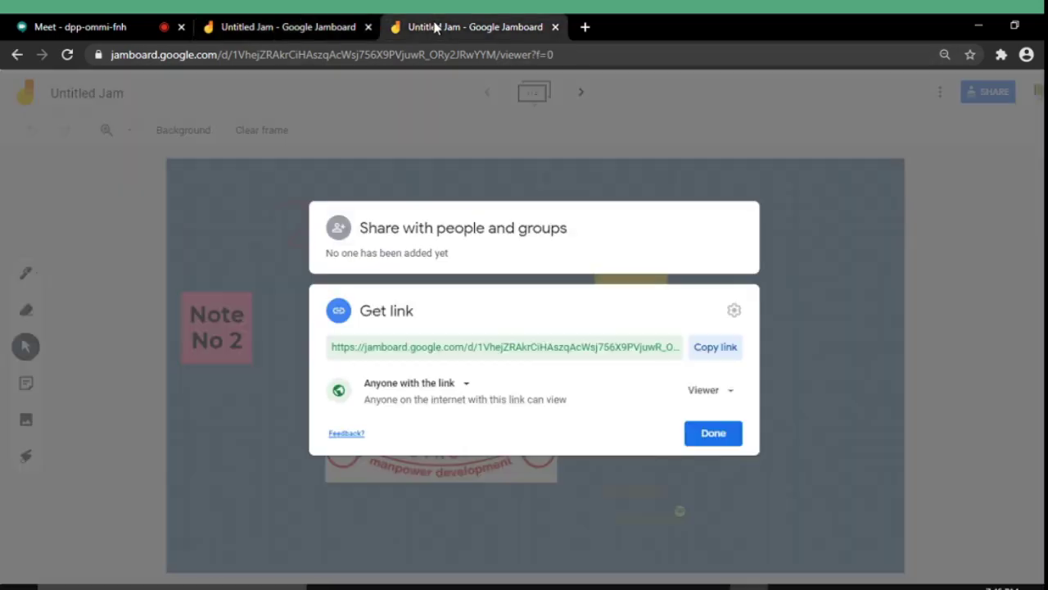
left_click(709, 432)
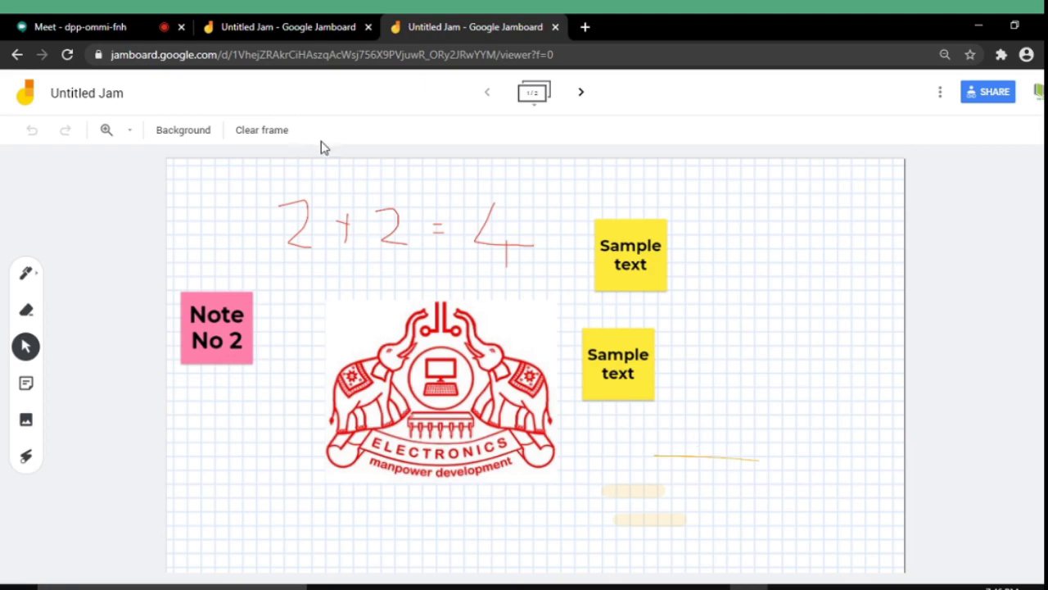
Return to the Google Meet call where the Jamboard tab is being presented.
left_click(90, 28)
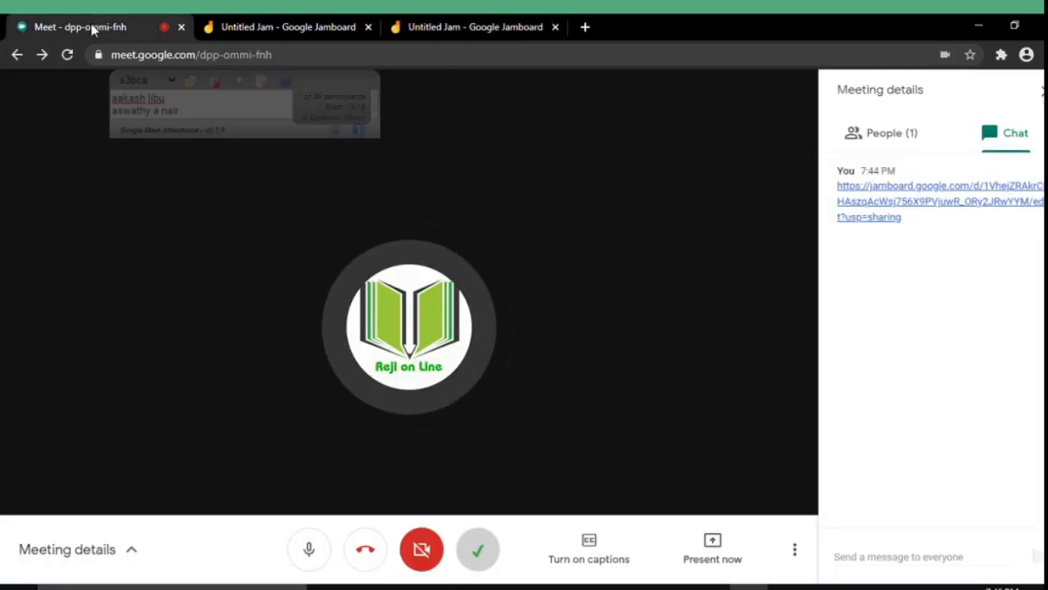